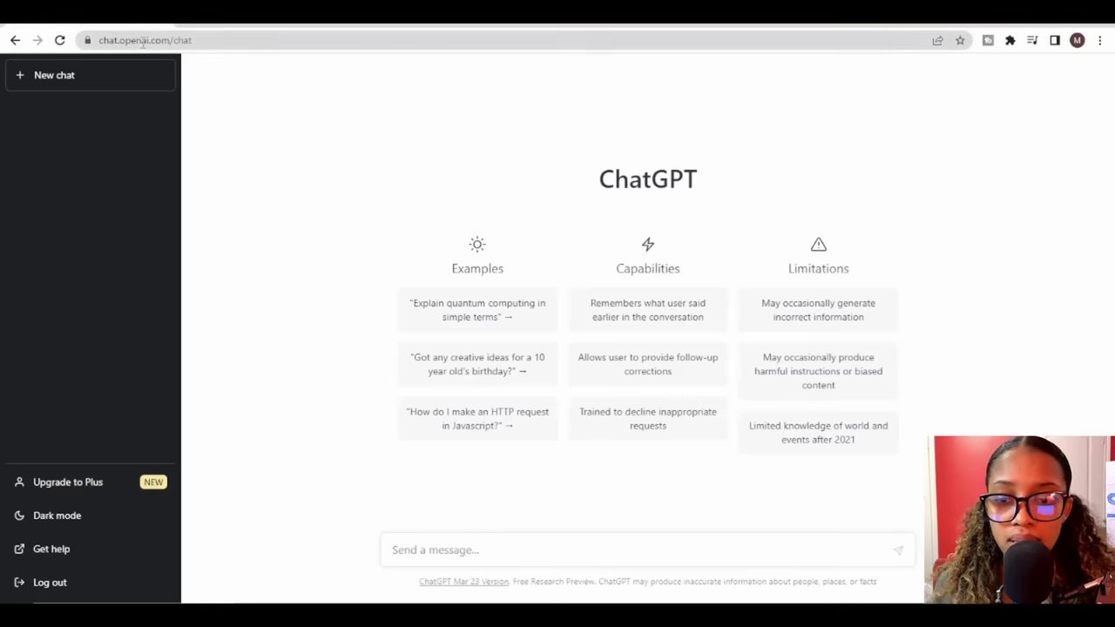
Ask ChatGPT for 50 YouTube channel niches, then 10 names for a philosophy-explaining channel.
{"action": "type", "text": "give me 50 youtube channel niches"}
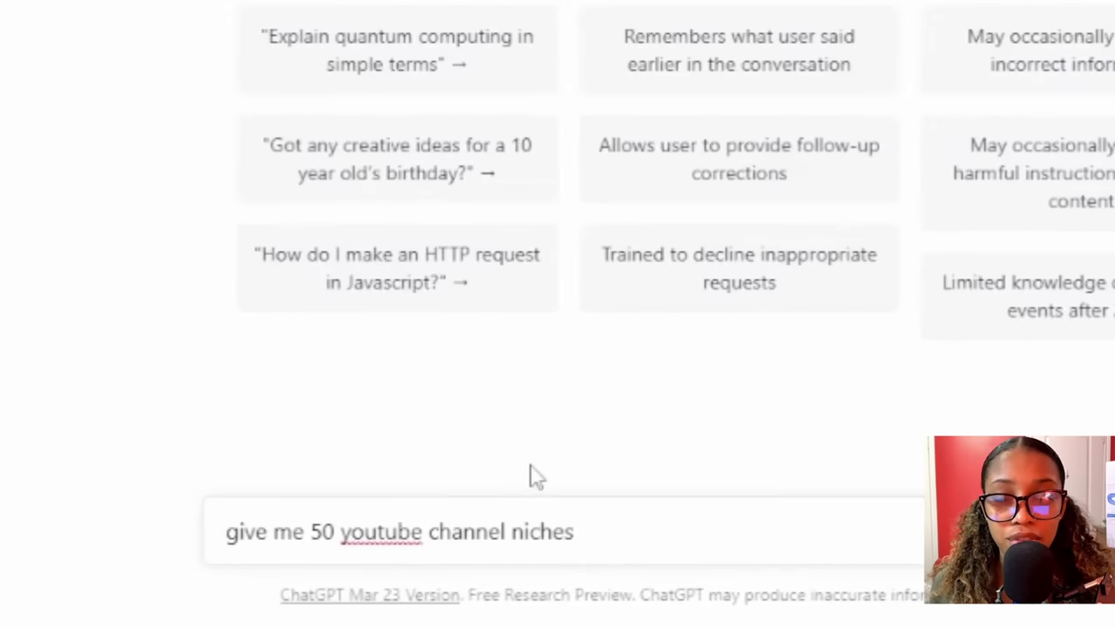
{"action": "key", "text": "Return"}
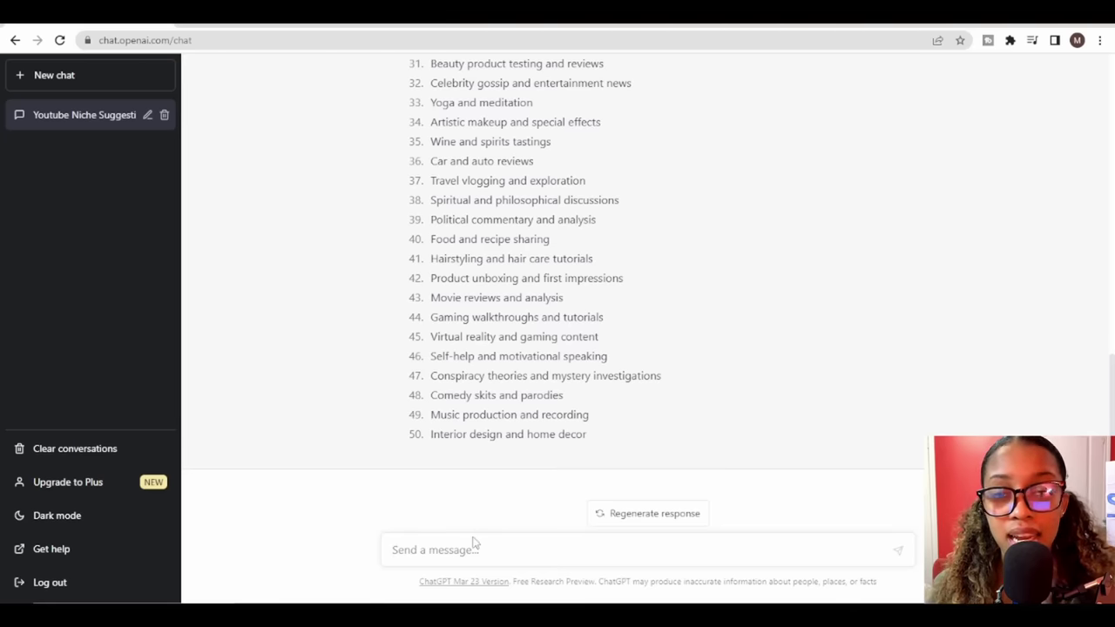
{"action": "left_click", "coordinate": [475, 542]}
{"action": "type", "text": "Write me 10 channel names for a youtube channel that explains philosophy U"}
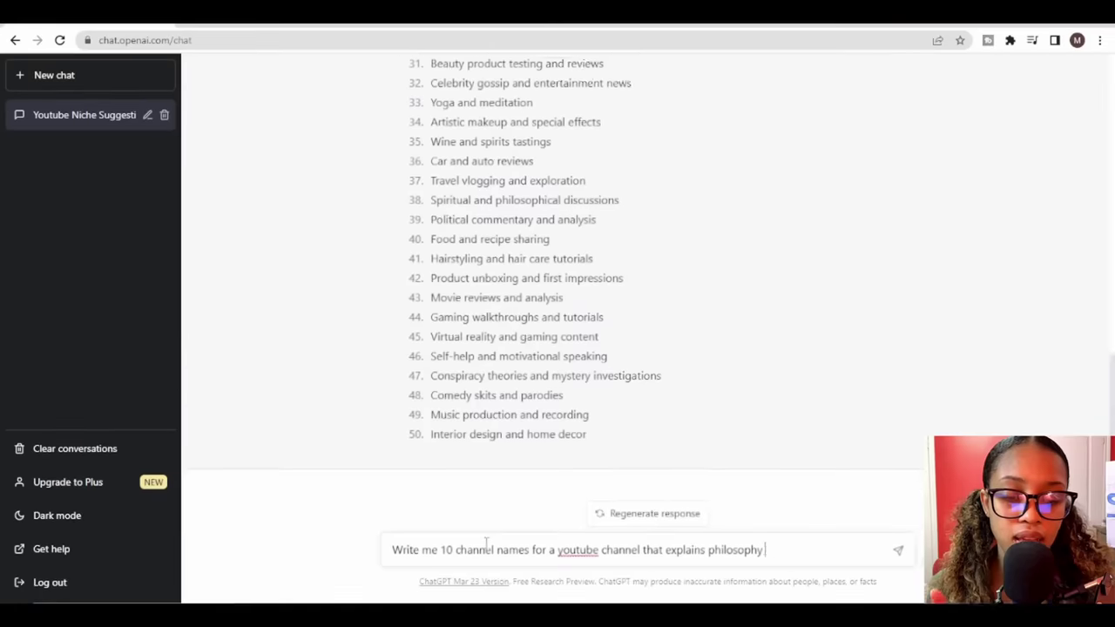
{"action": "key", "text": "Return"}
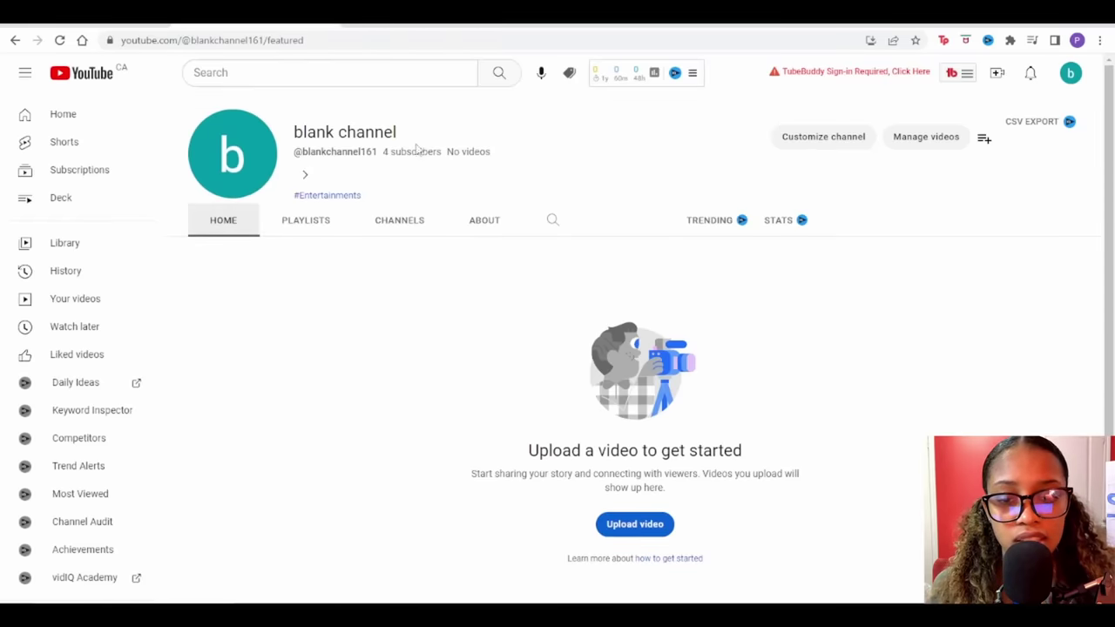
Replace the channel name and handle with The Philosophical Owl in Basic info.
{"action": "left_click", "coordinate": [823, 136]}
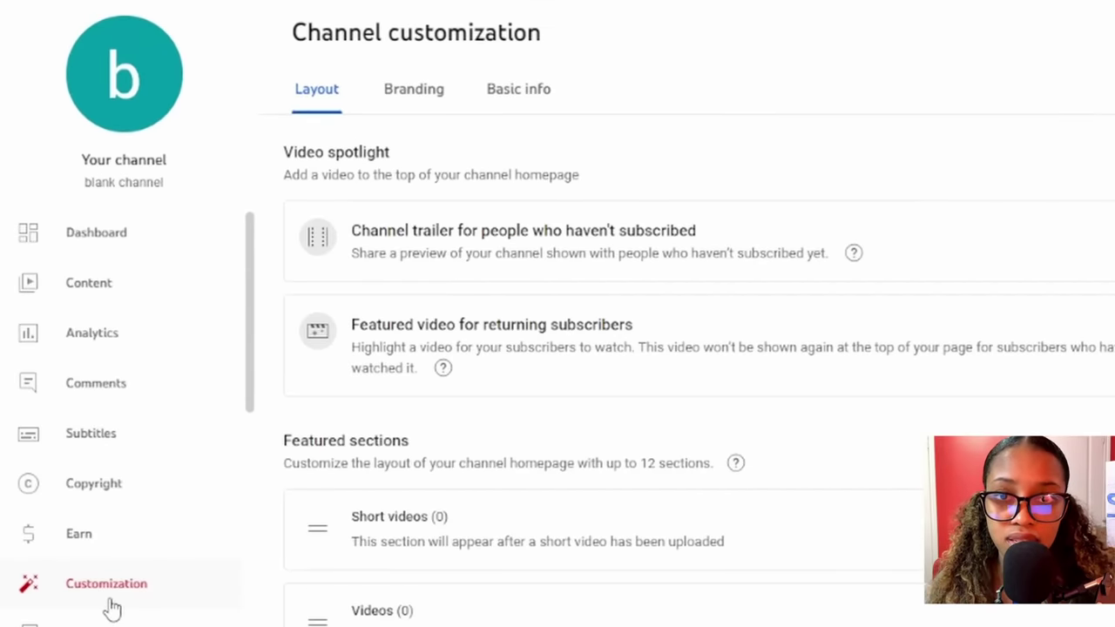
{"action": "left_click", "coordinate": [521, 94]}
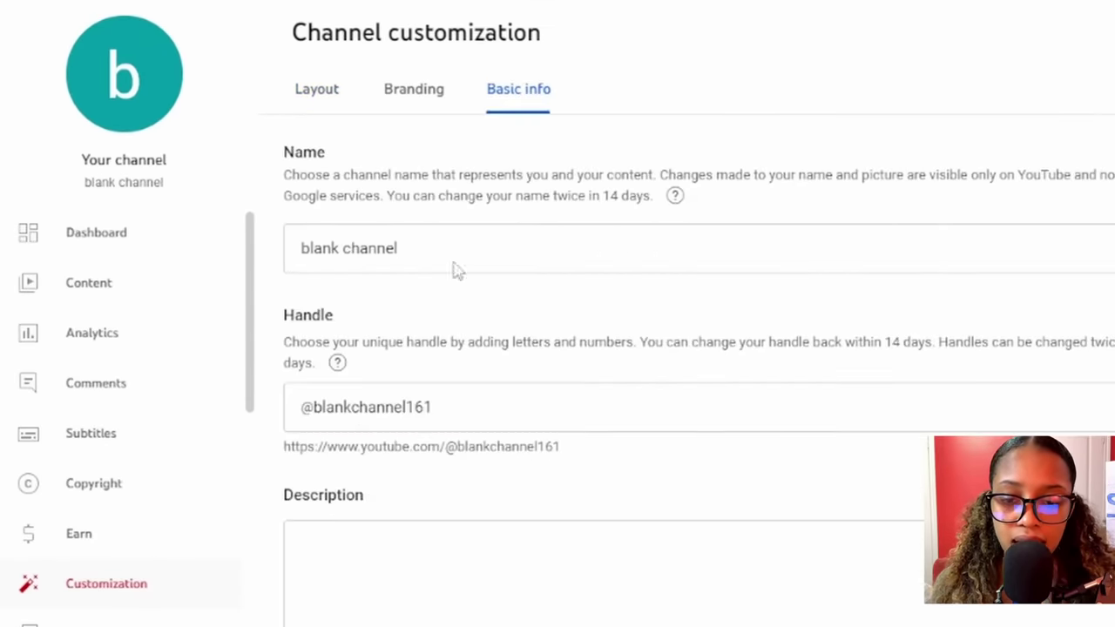
{"action": "triple_click", "coordinate": [457, 271]}
{"action": "key", "text": "BackSpace"}
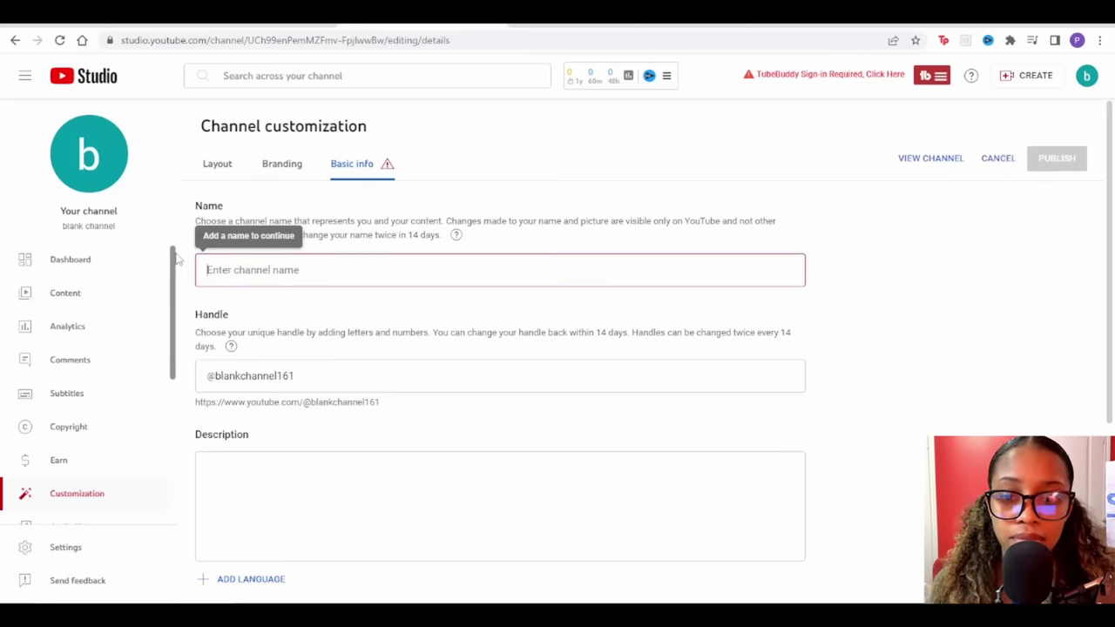
{"action": "type", "text": "The Philosophical Owl"}
{"action": "left_click", "coordinate": [311, 376]}
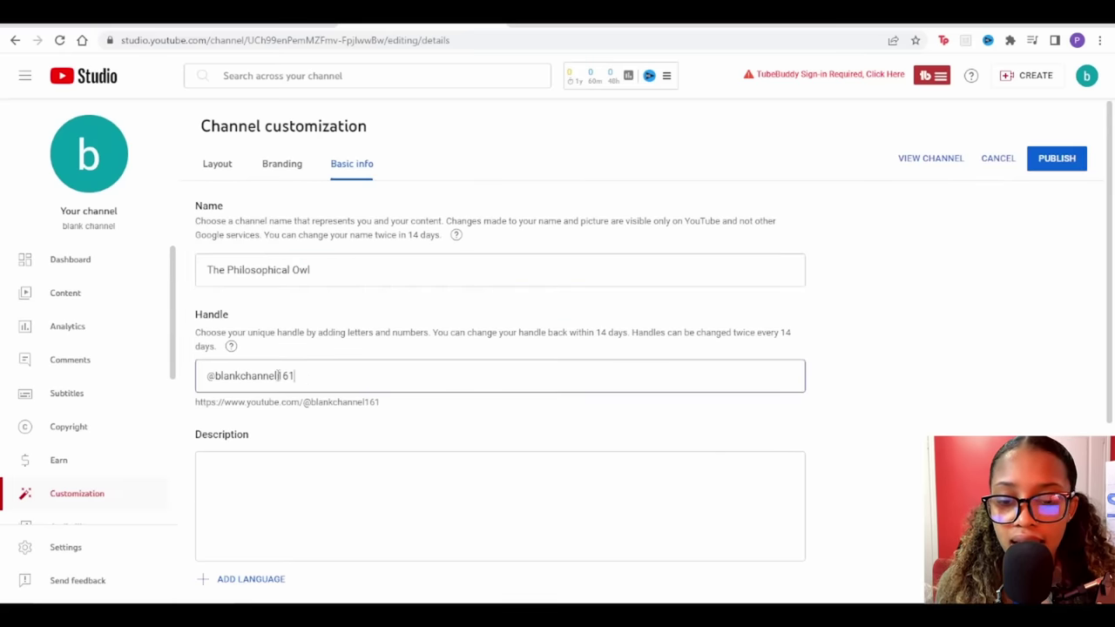
{"action": "left_click_drag", "start_coordinate": [311, 375], "coordinate": [214, 371]}
{"action": "type", "text": "ThePhilosophicalOwl"}
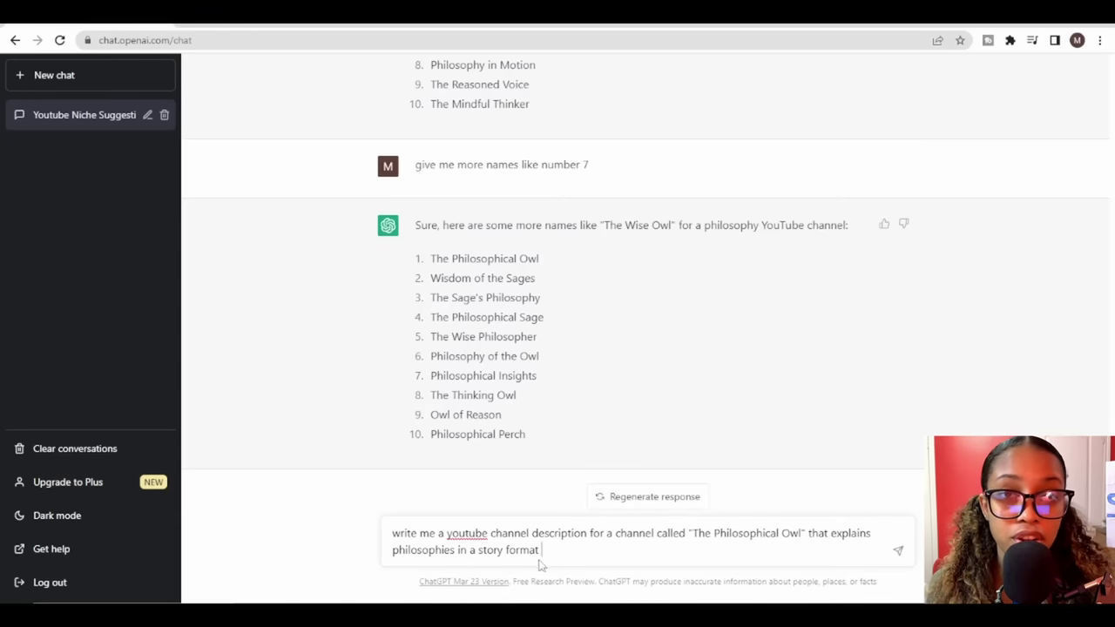
Paste ChatGPT's generated channel description into the Description field.
{"action": "left_click_drag", "start_coordinate": [599, 434], "coordinate": [426, 128]}
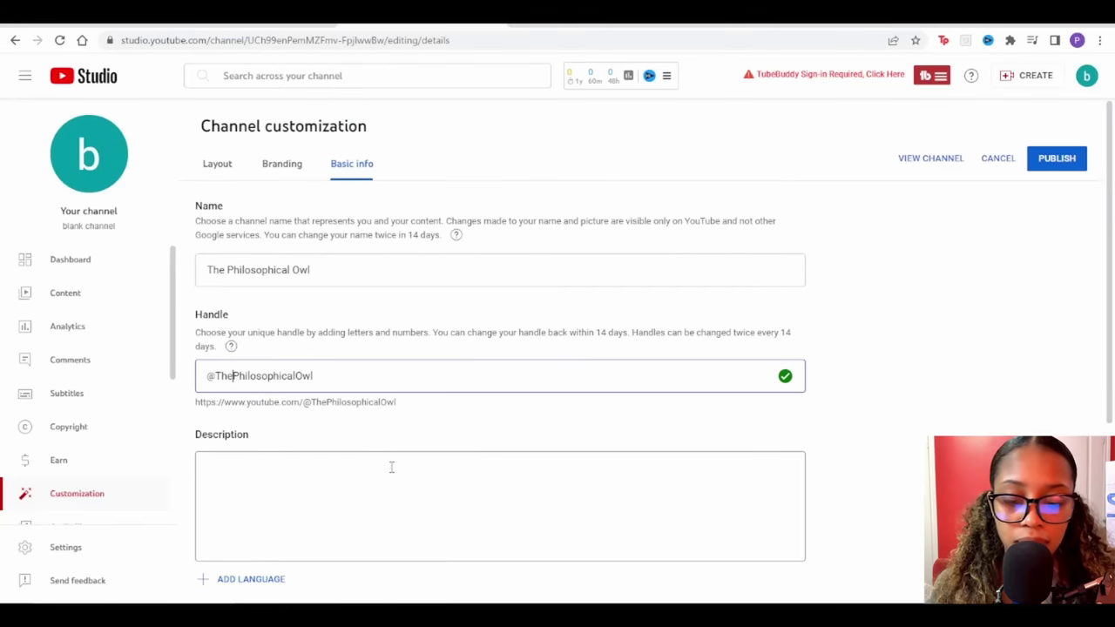
{"action": "left_click", "coordinate": [392, 467]}
{"action": "key", "text": "ctrl+v"}
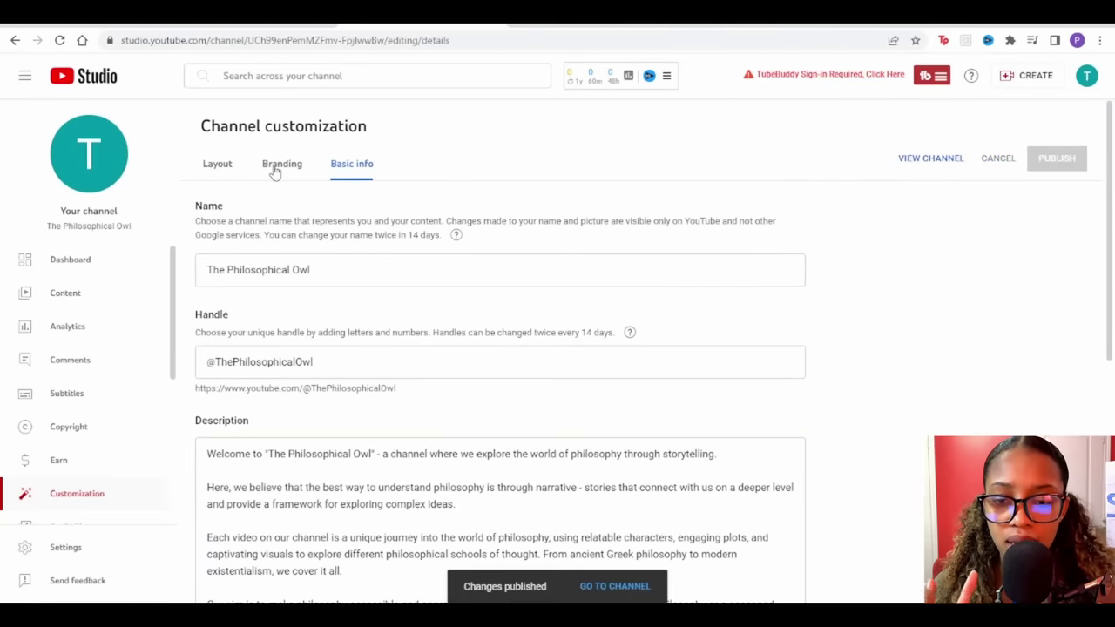
{"action": "left_click", "coordinate": [277, 166]}
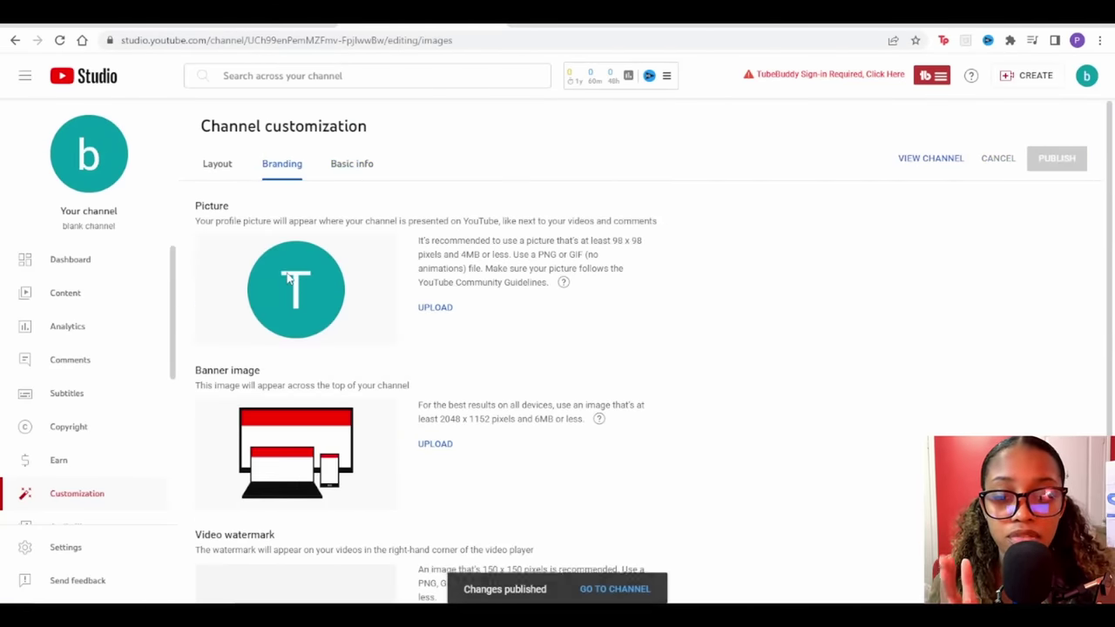
{"action": "scroll", "coordinate": [304, 350], "scroll_direction": "down", "scroll_amount": 1}
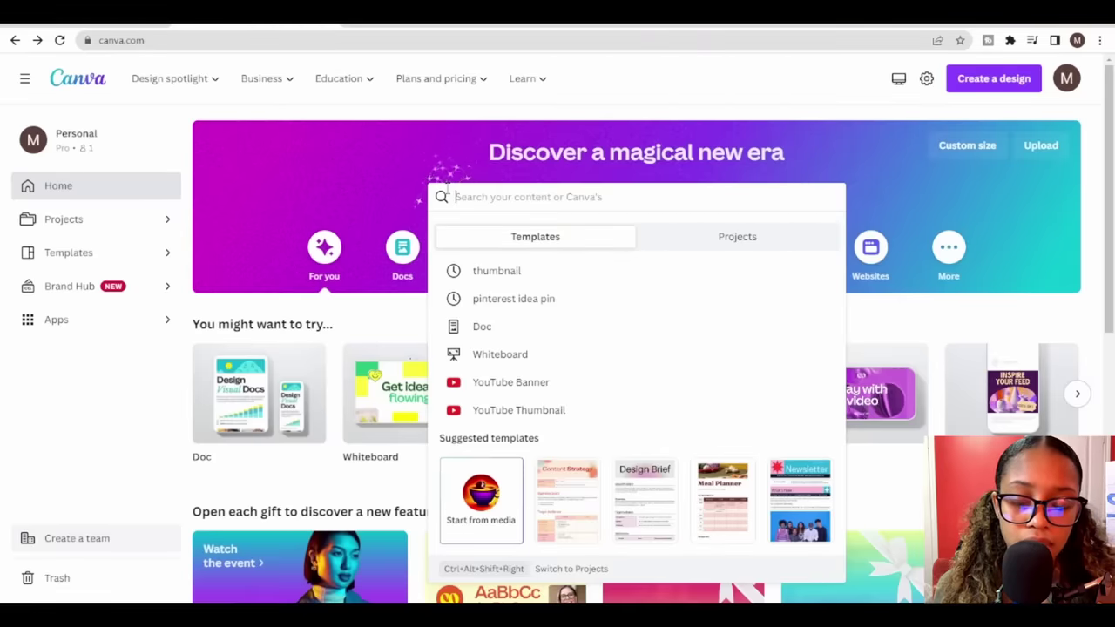
Search Canva for 'youtb' and create a blank YouTube Banner design.
{"action": "type", "text": "youtb"}
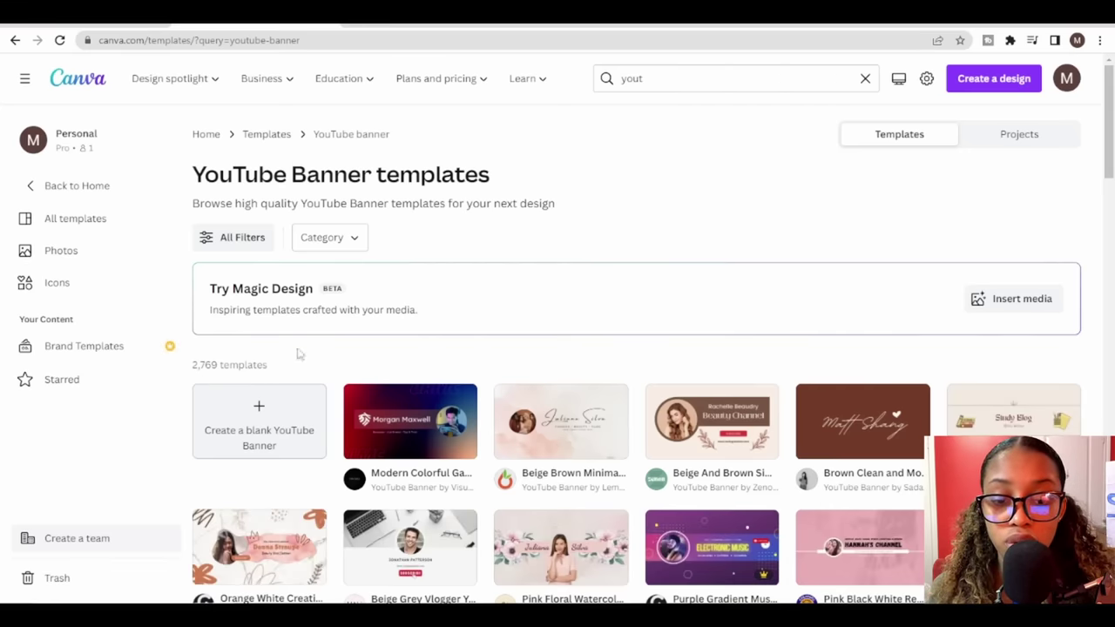
{"action": "scroll", "coordinate": [416, 349], "scroll_direction": "down", "scroll_amount": 2}
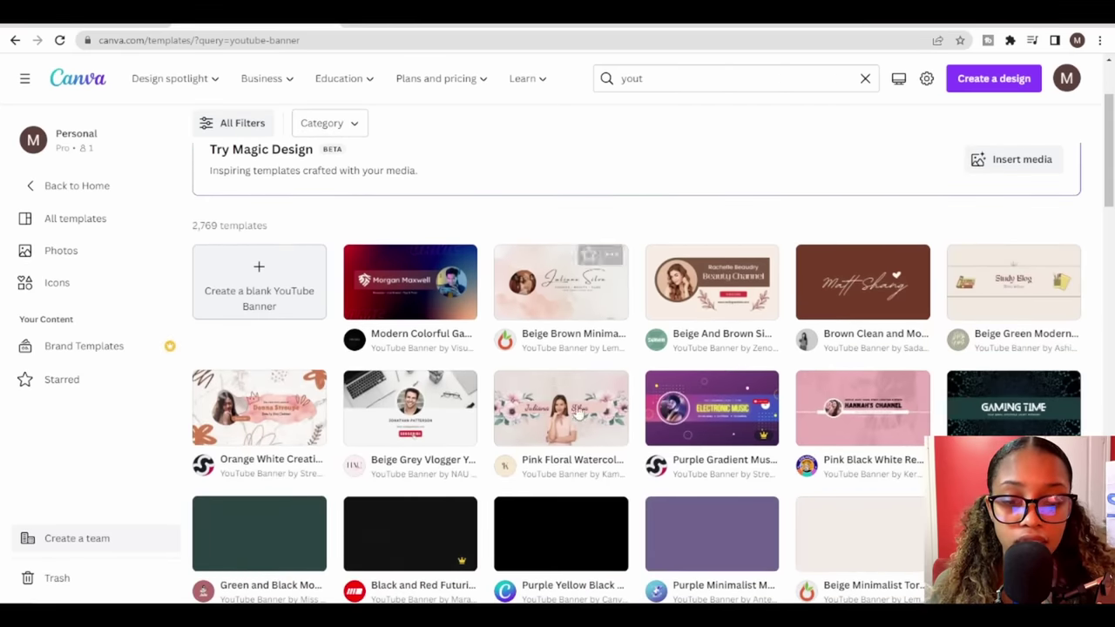
{"action": "left_click", "coordinate": [264, 293]}
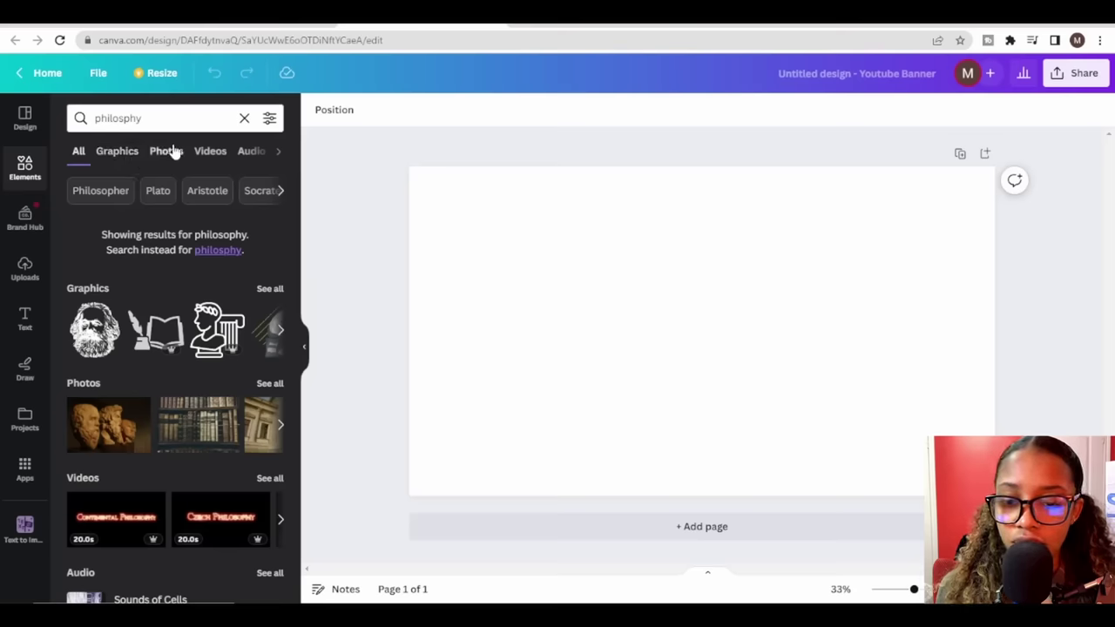
Place a bookshelf photo from the philosophy photo results and stretch it across the banner.
{"action": "left_click", "coordinate": [168, 151]}
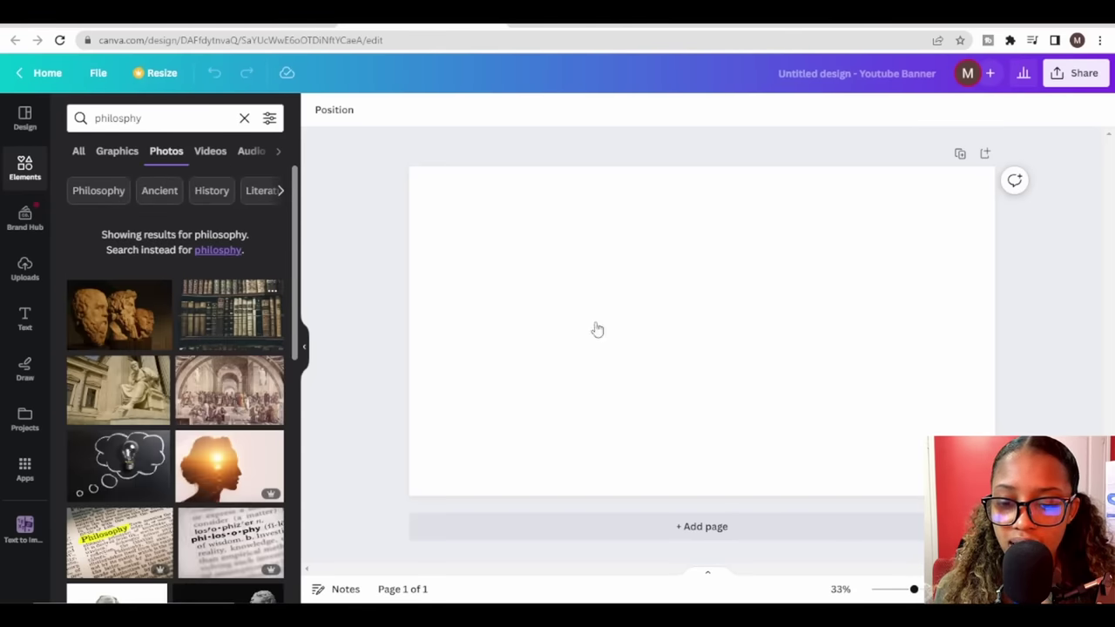
{"action": "left_click_drag", "start_coordinate": [901, 463], "coordinate": [910, 498]}
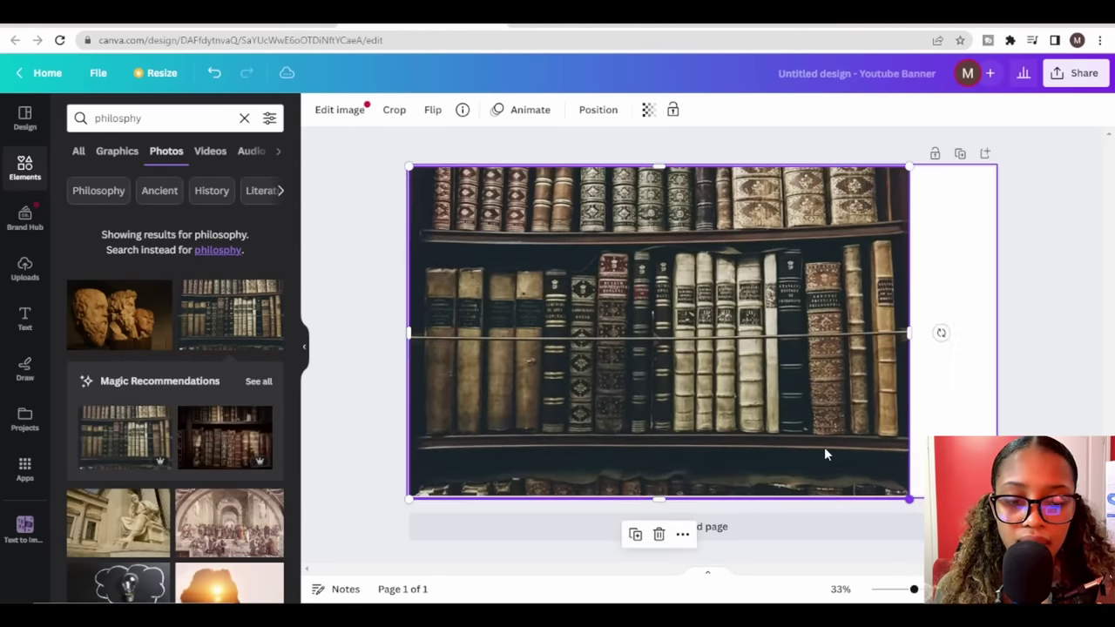
{"action": "left_click_drag", "start_coordinate": [909, 339], "coordinate": [967, 342]}
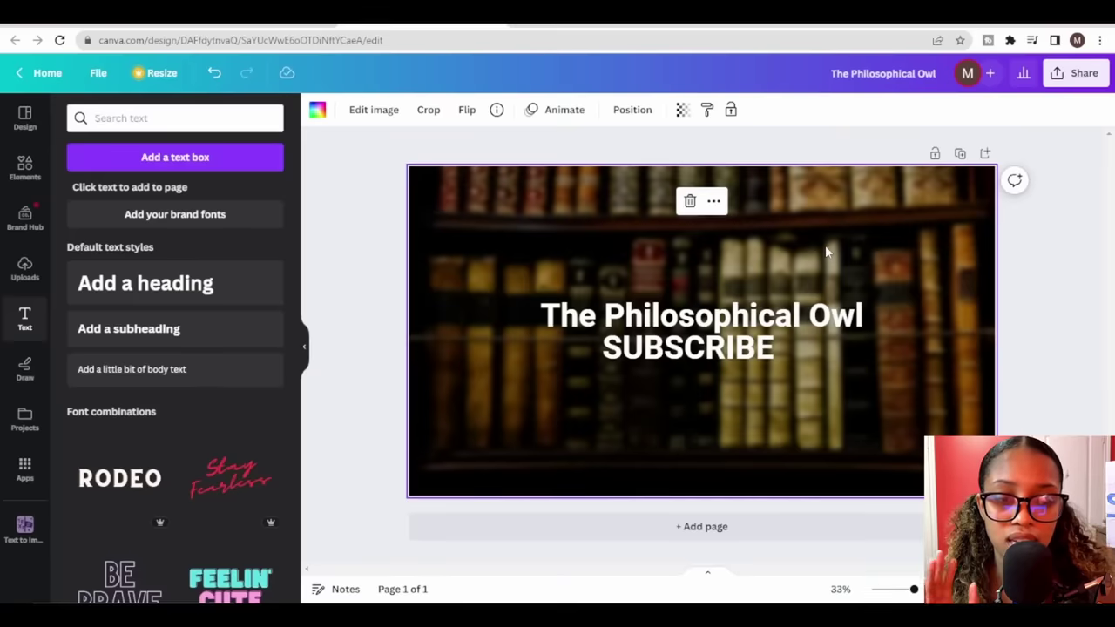
Download the finished banner as a PNG.
{"action": "left_click", "coordinate": [1079, 73]}
{"action": "left_click", "coordinate": [991, 427]}
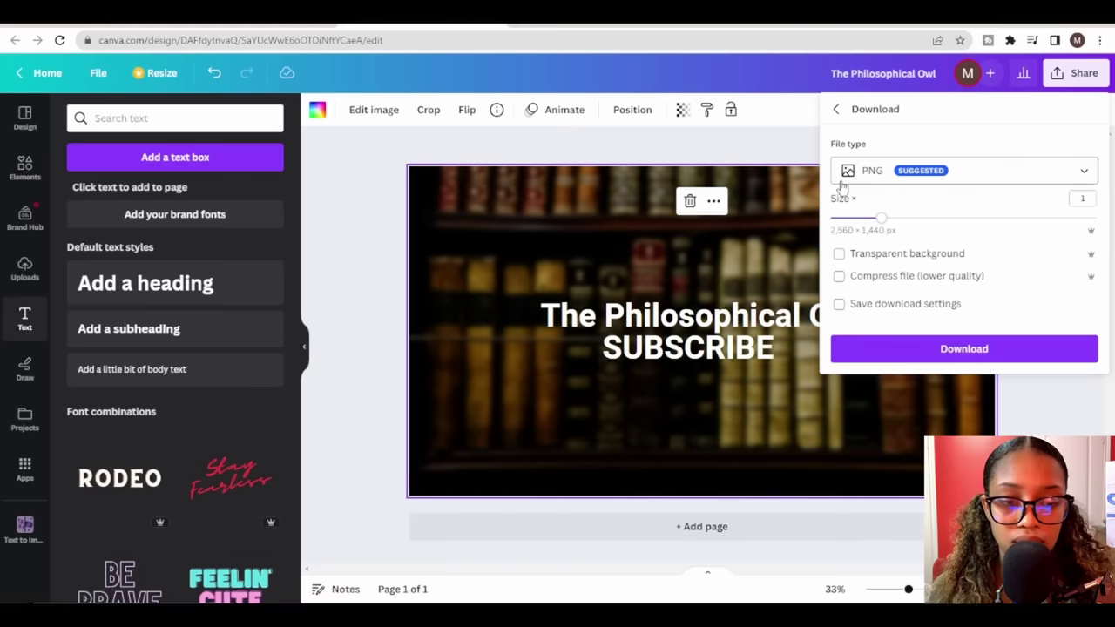
{"action": "left_click", "coordinate": [945, 350]}
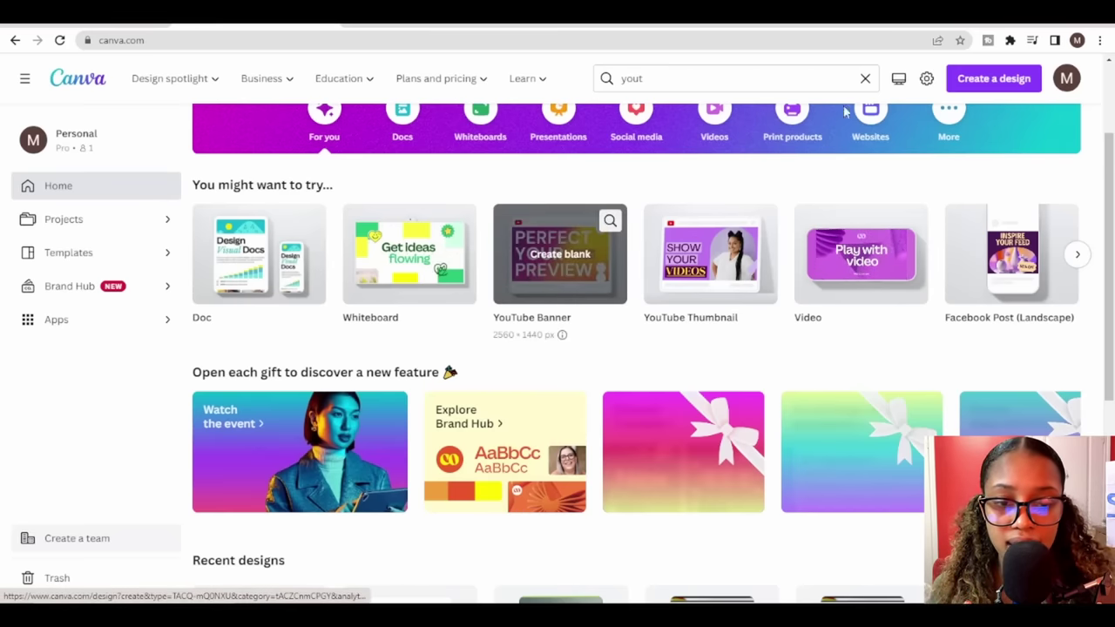
Search 'YOUTUBE' and create a blank YouTube Channel Logo design.
{"action": "left_click", "coordinate": [700, 80]}
{"action": "type", "text": "YOUTUBE"}
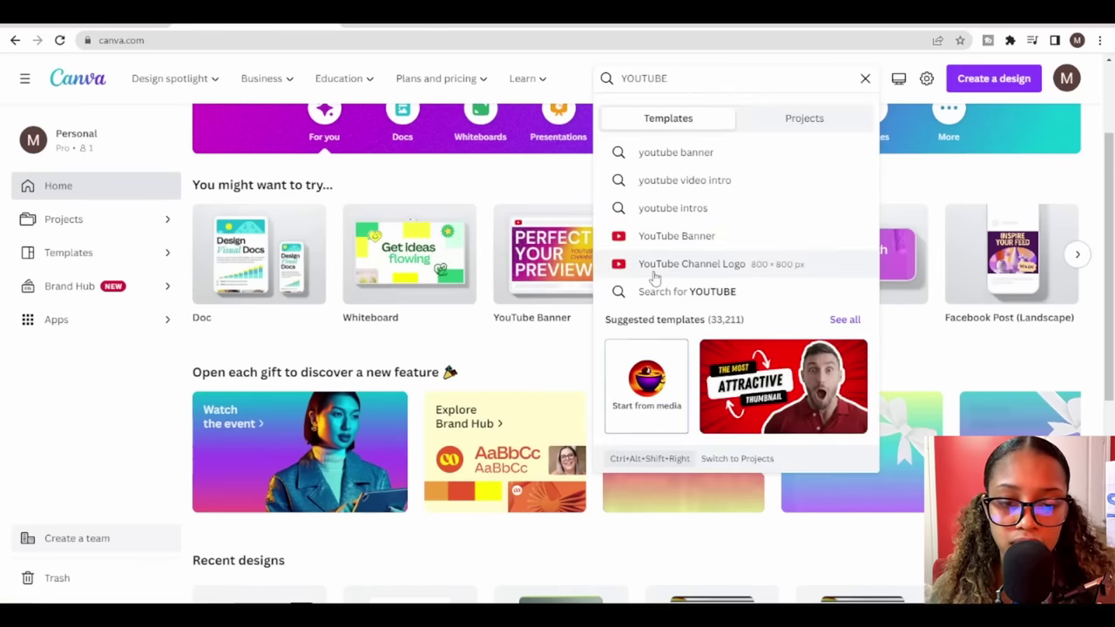
{"action": "left_click", "coordinate": [688, 264]}
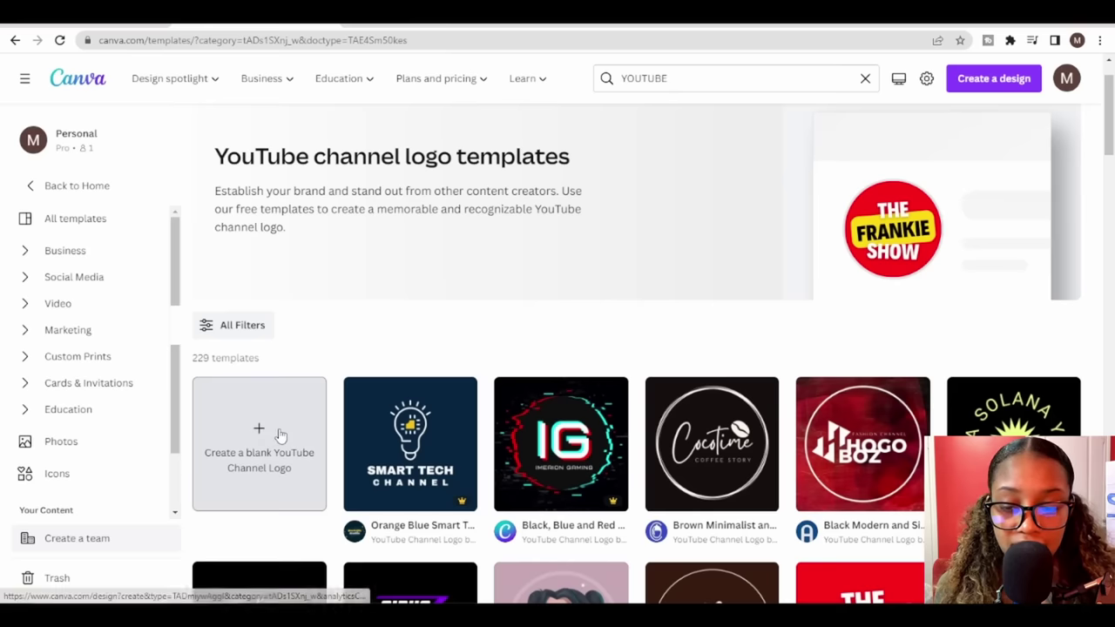
{"action": "left_click", "coordinate": [277, 433]}
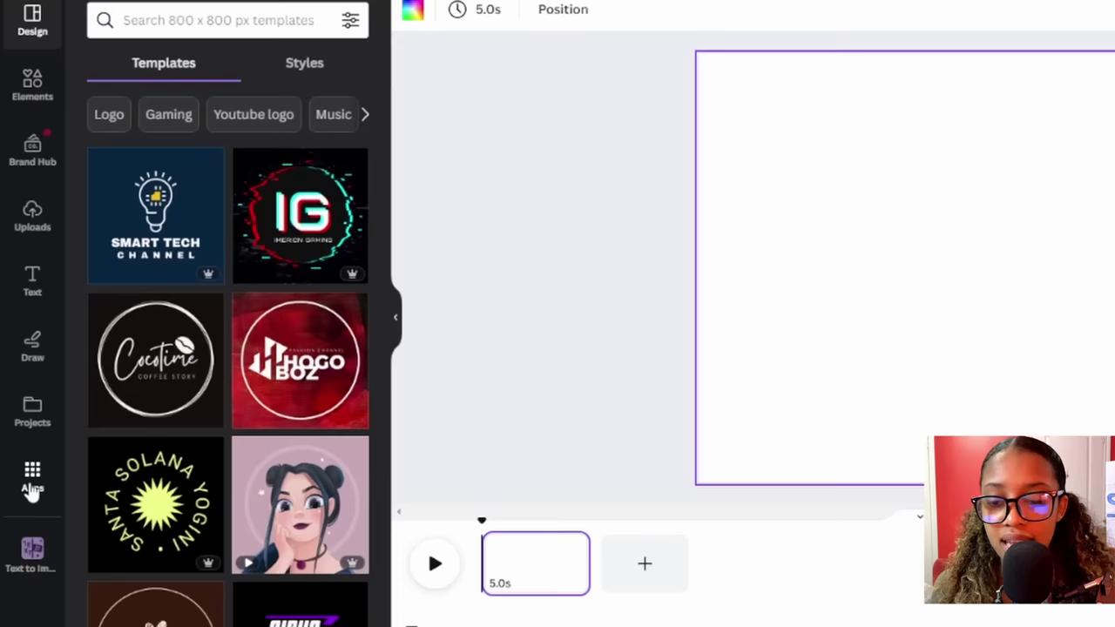
In the Text to Image app, paste a prompt for a philosophical owl with glasses.
{"action": "left_click", "coordinate": [24, 479]}
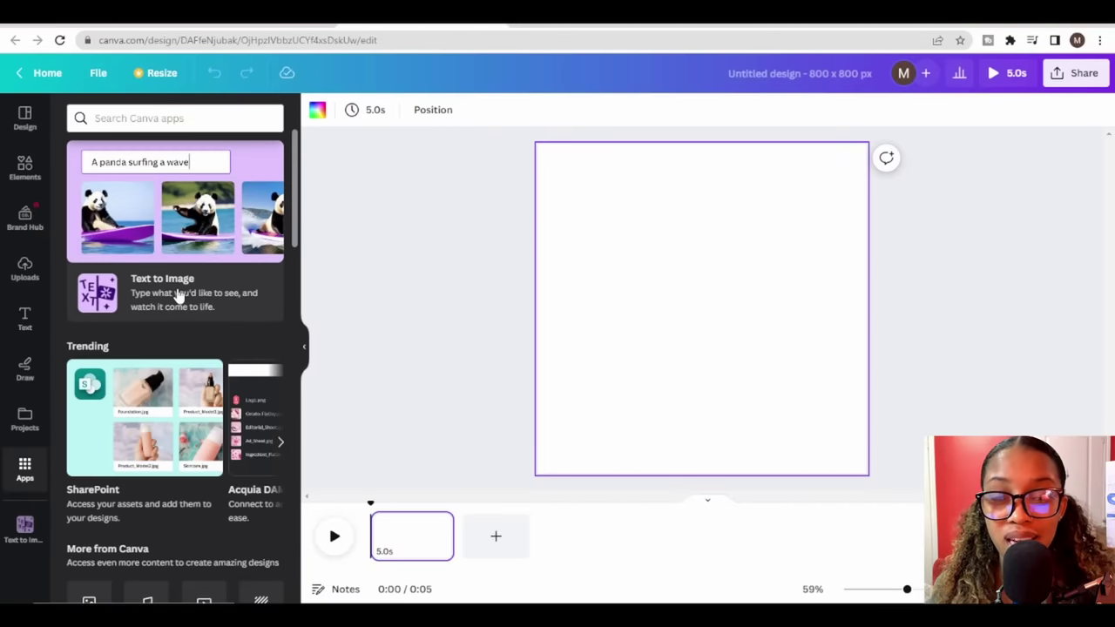
{"action": "left_click", "coordinate": [145, 117]}
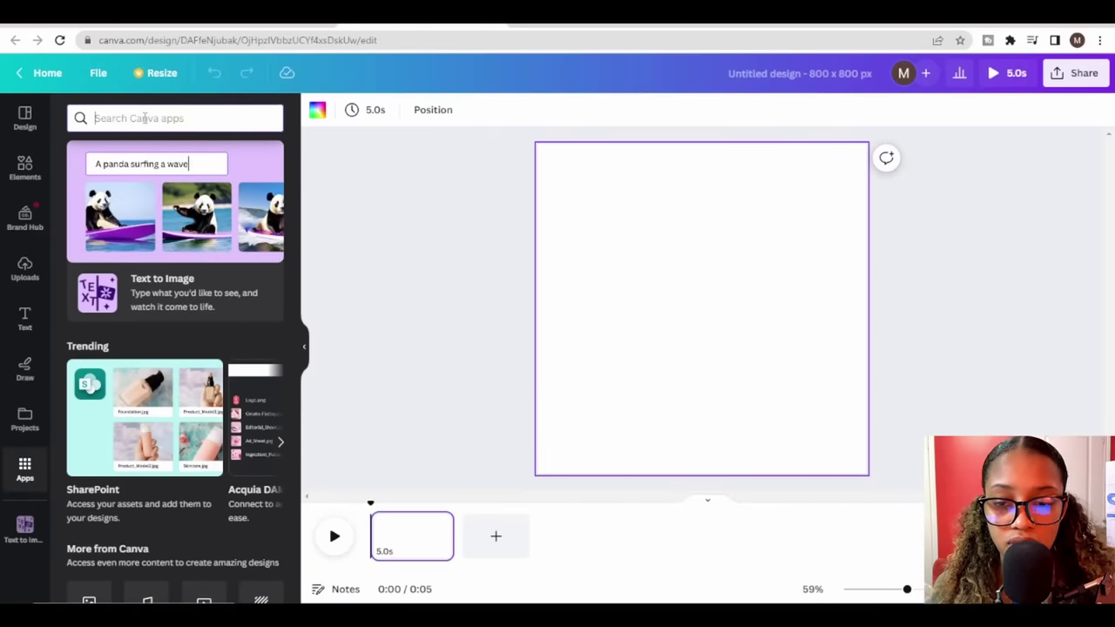
{"action": "left_click", "coordinate": [169, 215]}
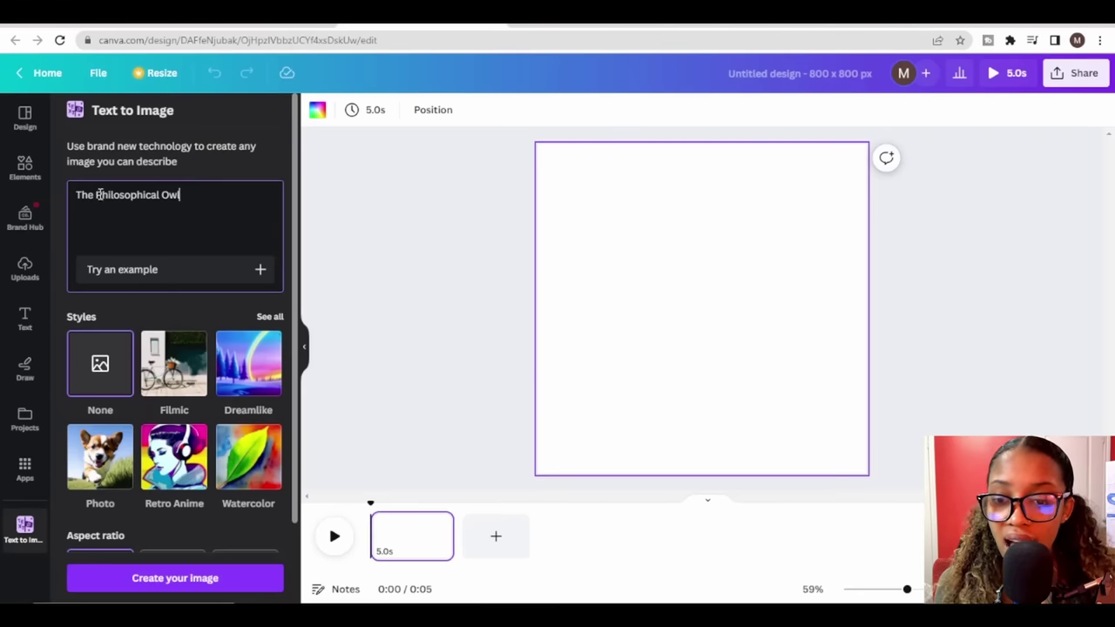
{"action": "key", "text": "ctrl+a"}
{"action": "type", "text": "a Philosophical Owl with glasses"}
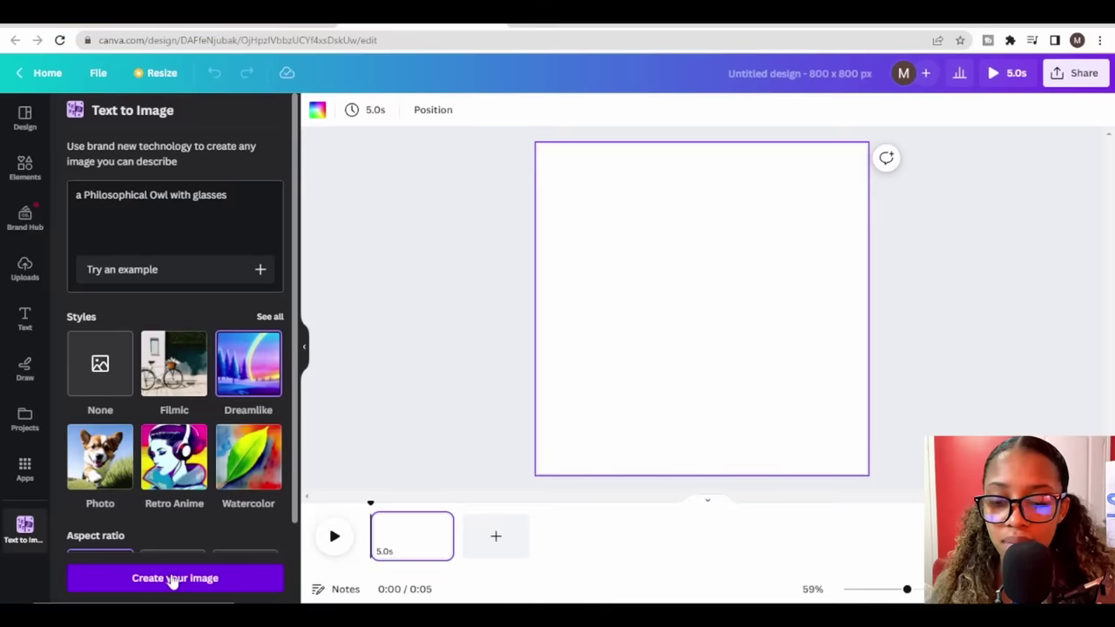
Generate images from the owl prompt and enlarge the owl-with-book image to fill the logo.
{"action": "left_click", "coordinate": [174, 579]}
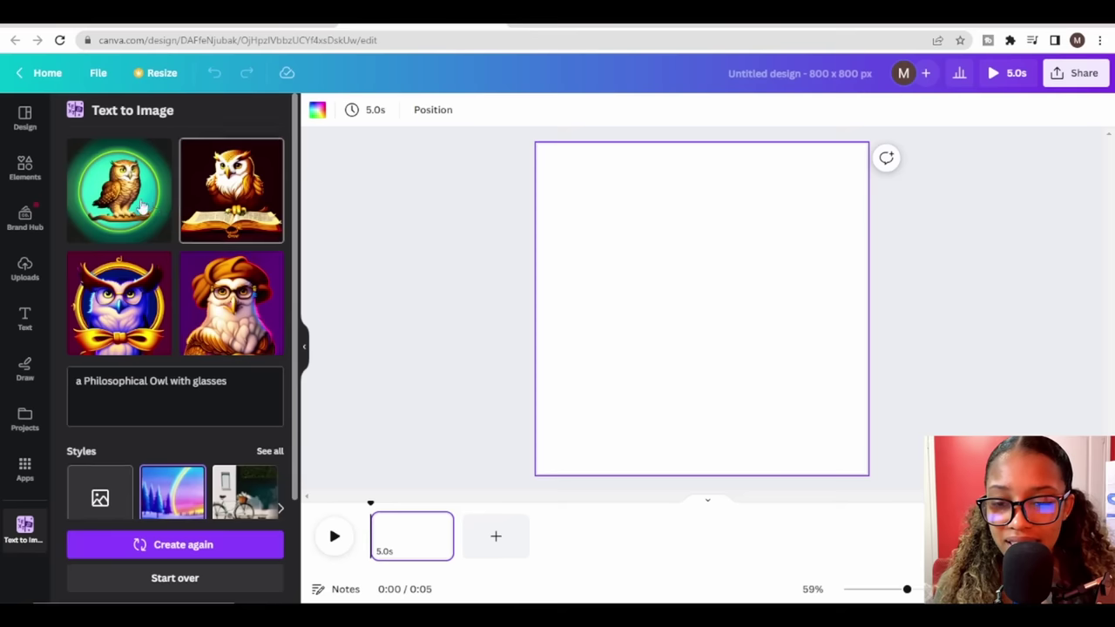
{"action": "left_click", "coordinate": [231, 190]}
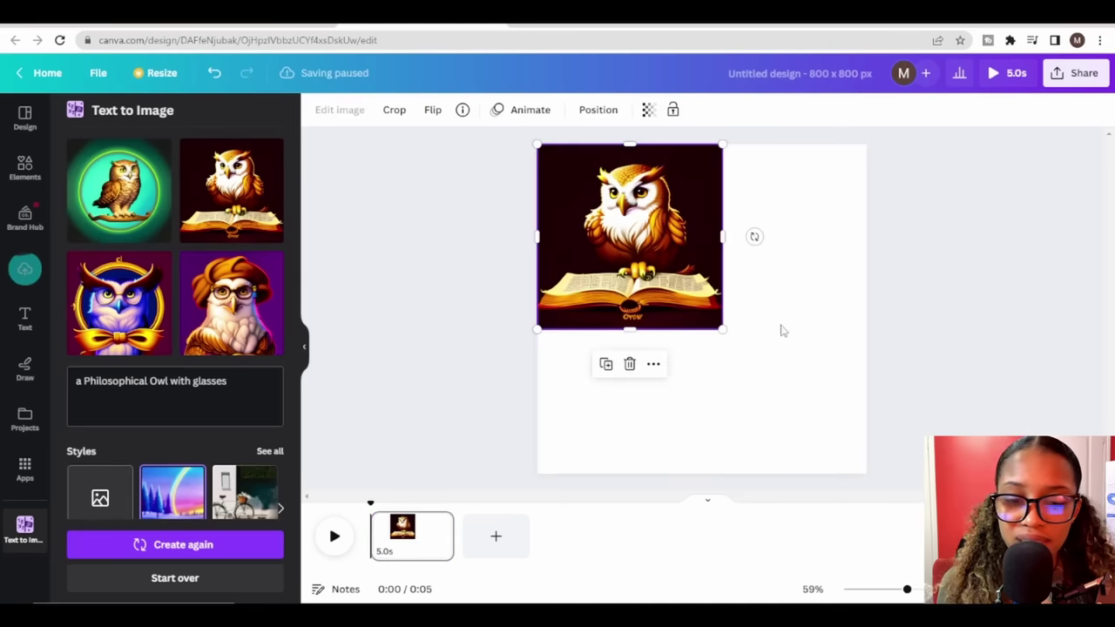
{"action": "left_click_drag", "start_coordinate": [720, 326], "coordinate": [857, 482]}
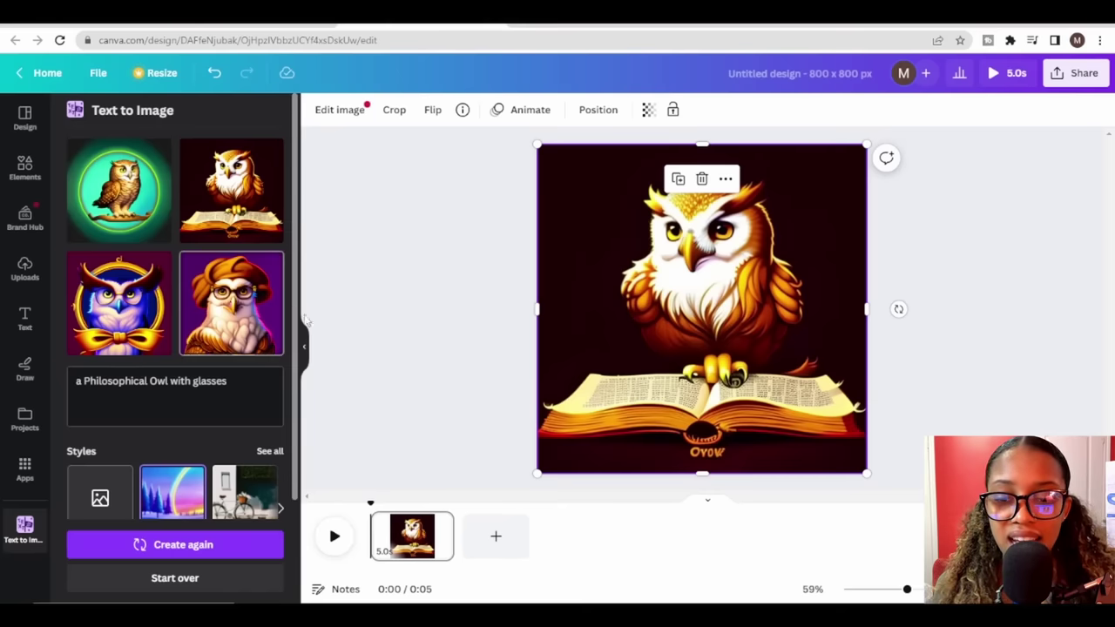
Add a 'glass' magnifier element as a lens over the owl's eye.
{"action": "left_click", "coordinate": [25, 167]}
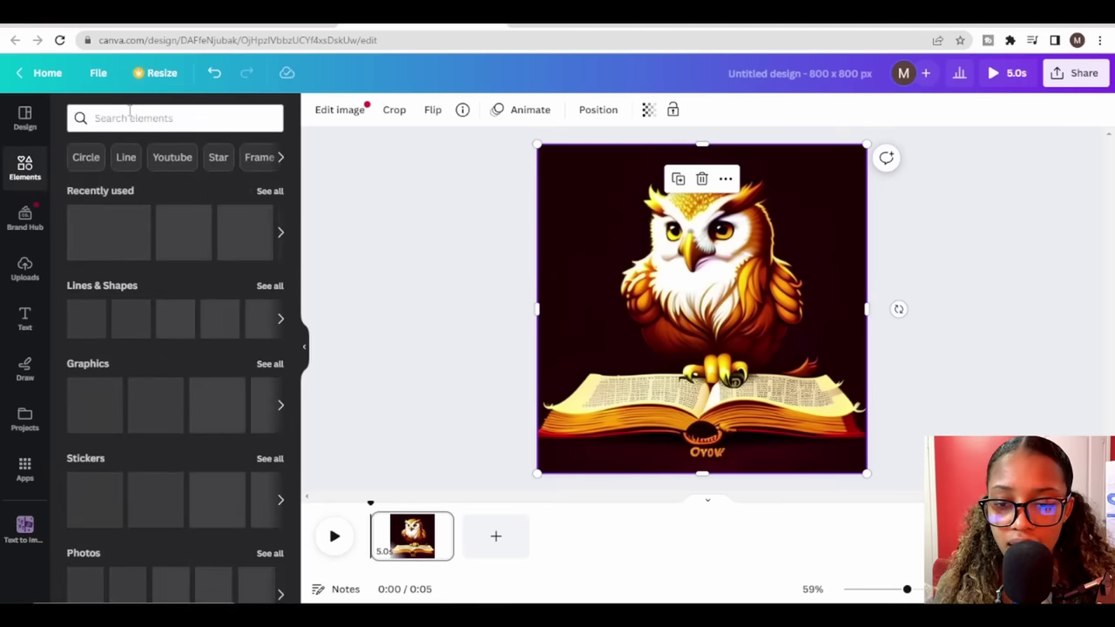
{"action": "left_click", "coordinate": [129, 117]}
{"action": "type", "text": "glass"}
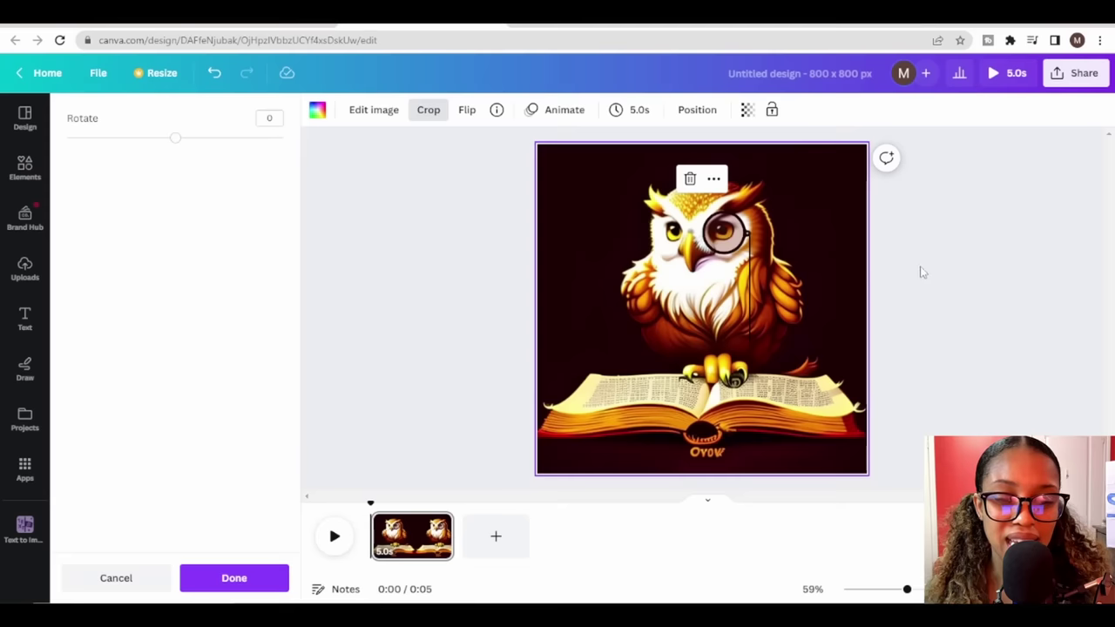
{"action": "left_click", "coordinate": [939, 321]}
{"action": "left_click", "coordinate": [962, 253]}
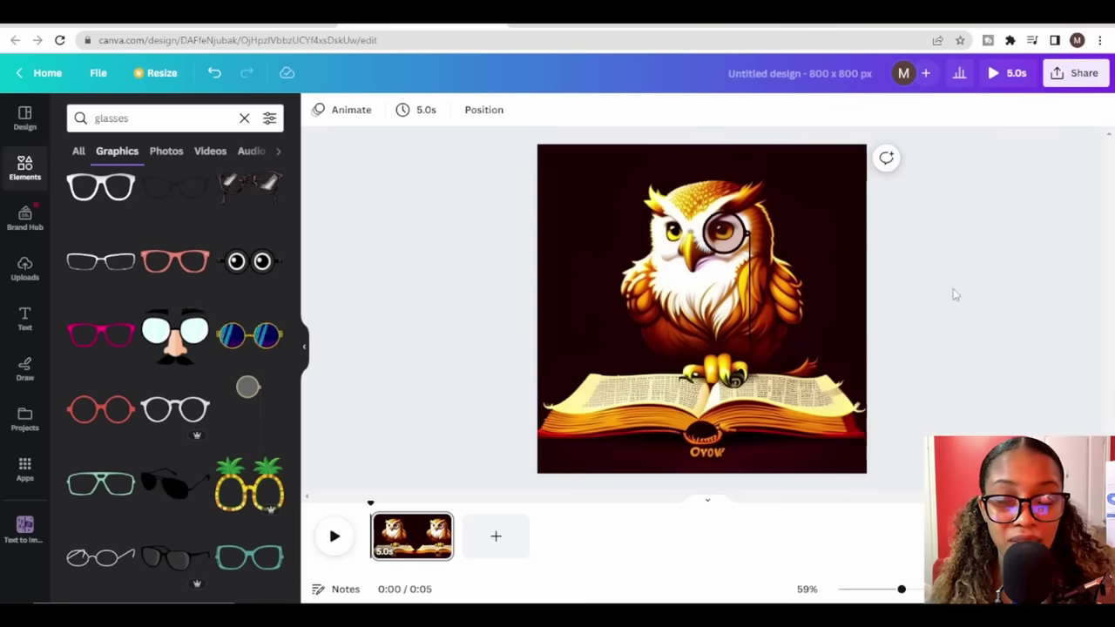
Set up the download with PNG as the file type.
{"action": "left_click", "coordinate": [1064, 75]}
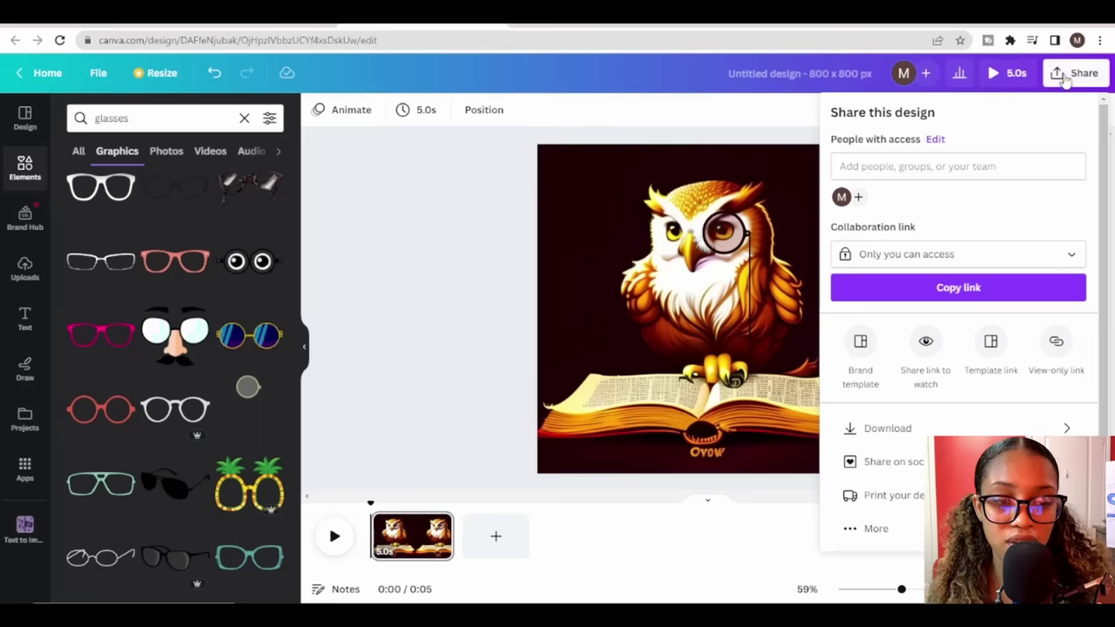
{"action": "left_click", "coordinate": [897, 428]}
{"action": "left_click", "coordinate": [1026, 172]}
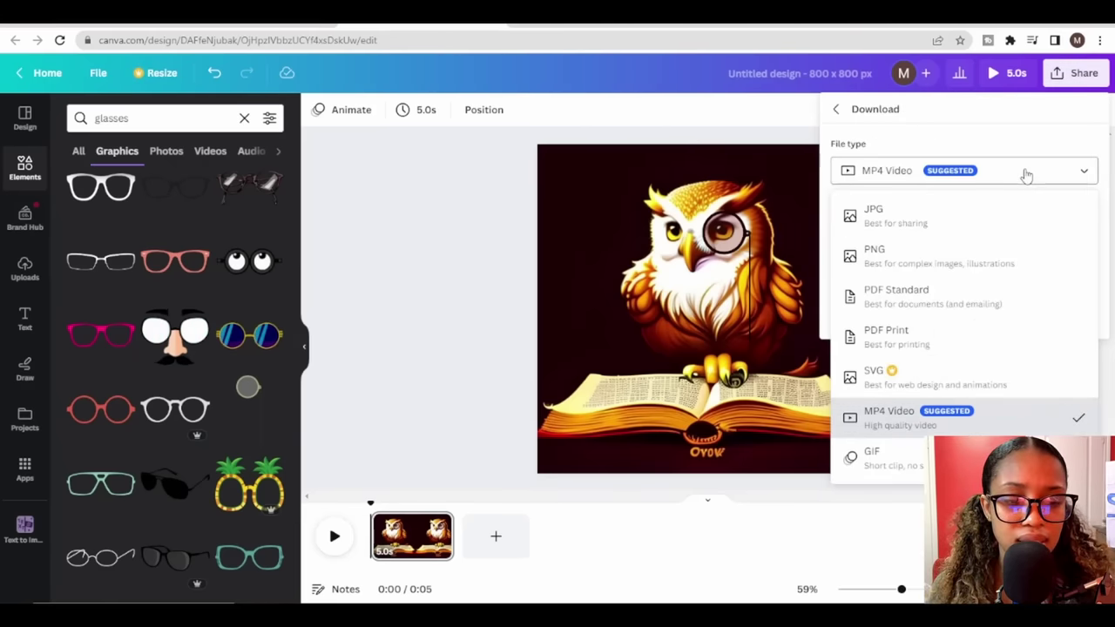
{"action": "left_click", "coordinate": [955, 258]}
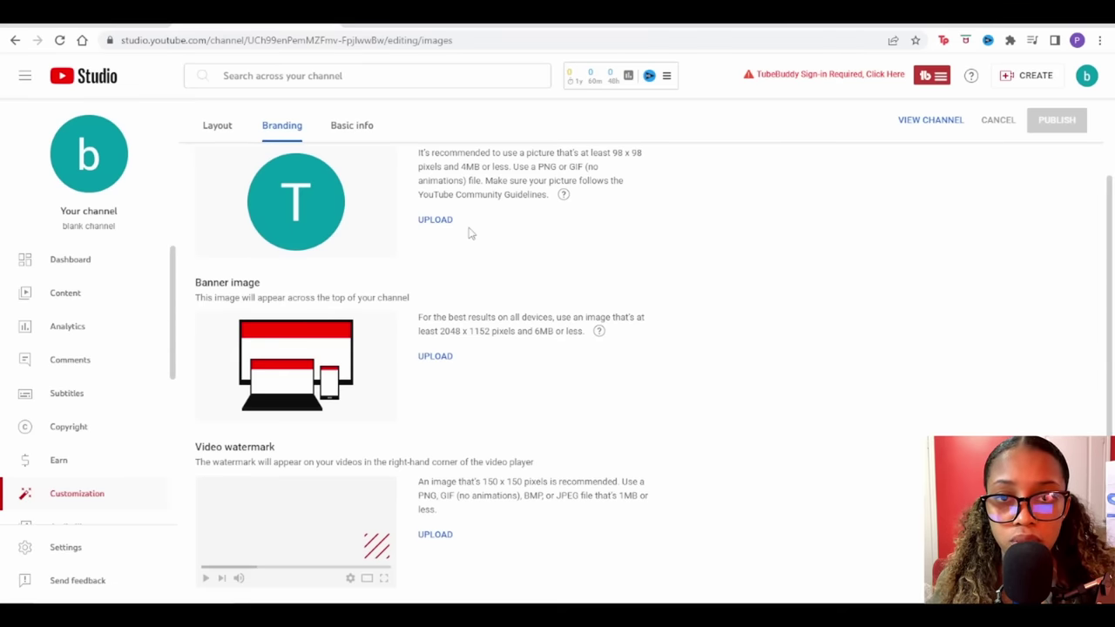
Publish the owl picture and bookshelf banner under Branding, then view the public channel page.
{"action": "scroll", "coordinate": [462, 262], "scroll_direction": "up", "scroll_amount": 1}
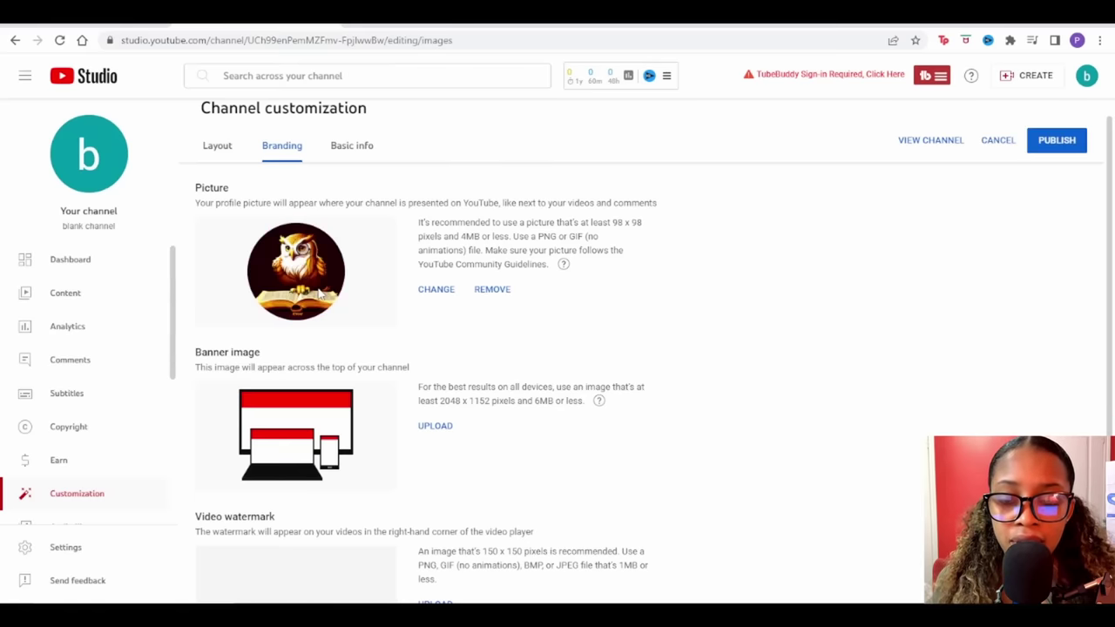
{"action": "scroll", "coordinate": [311, 286], "scroll_direction": "down", "scroll_amount": 2}
{"action": "scroll", "coordinate": [383, 393], "scroll_direction": "up", "scroll_amount": 2}
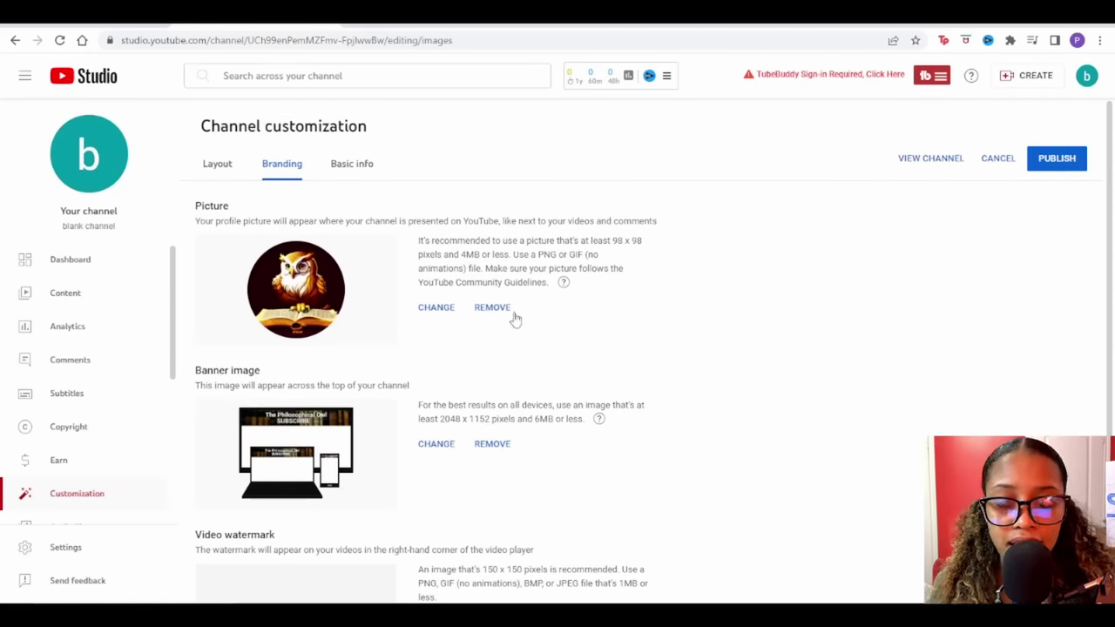
{"action": "left_click", "coordinate": [1056, 160]}
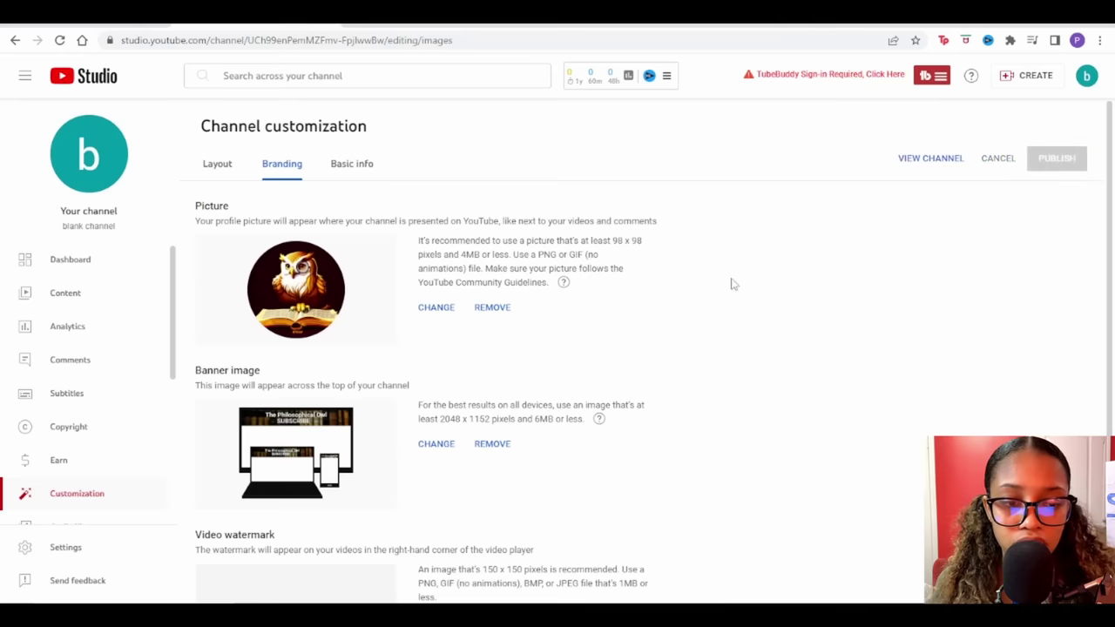
{"action": "left_click", "coordinate": [927, 167]}
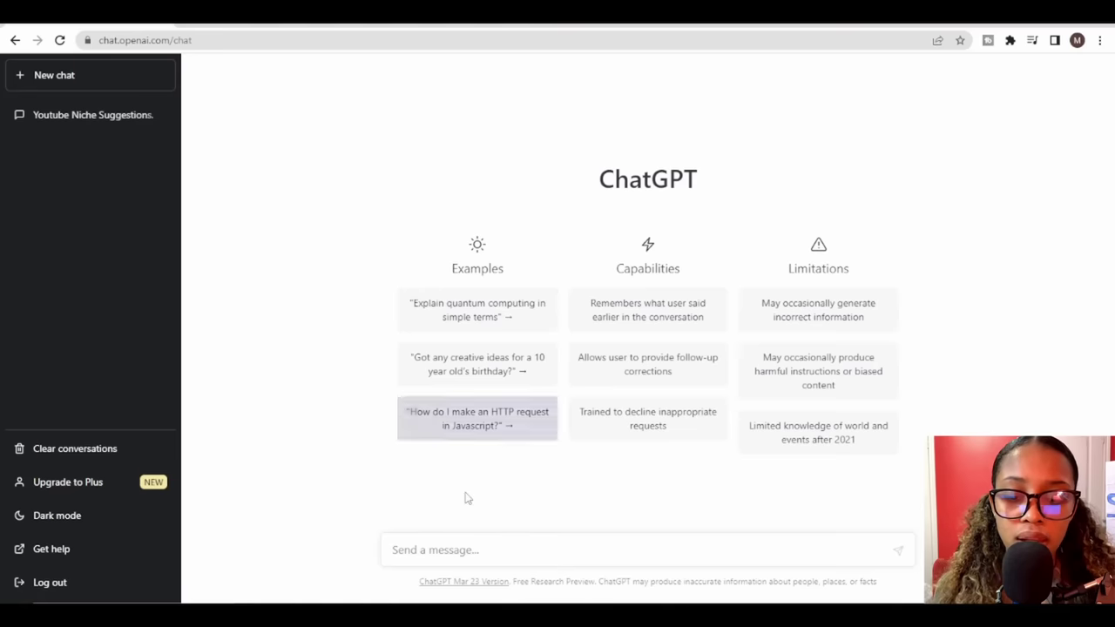
Place the cursor in ChatGPT's empty message box.
{"action": "left_click", "coordinate": [461, 548]}
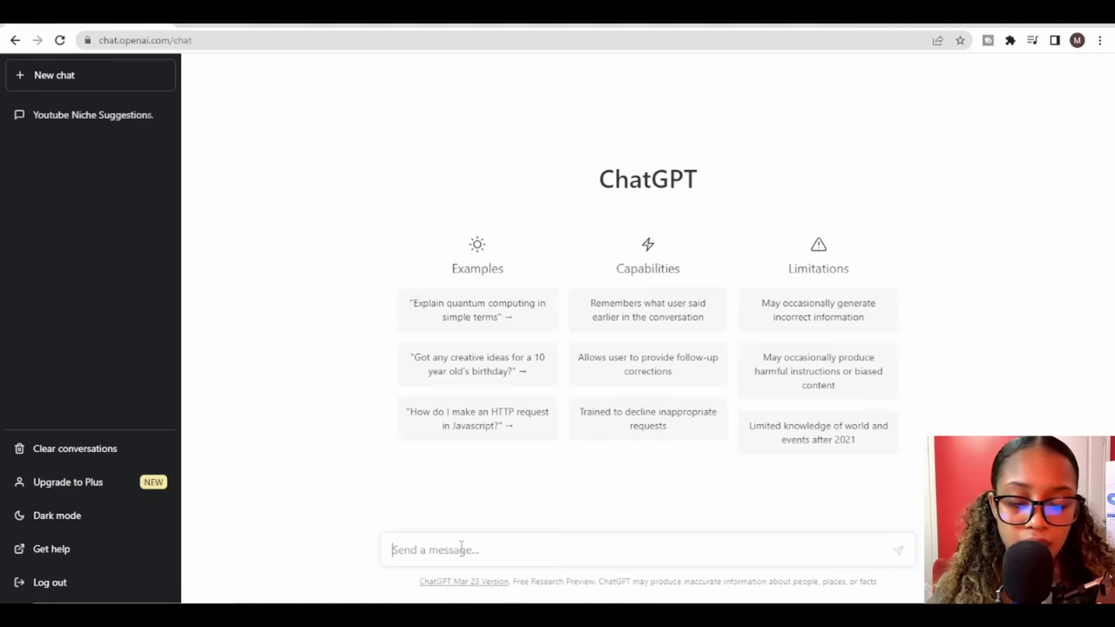
Send the five-philosophy-lessons prompt, review ChatGPT's answer, then open the ElevenLabs site.
{"action": "type", "text": "give me 5 philosophy lessons and who said them"}
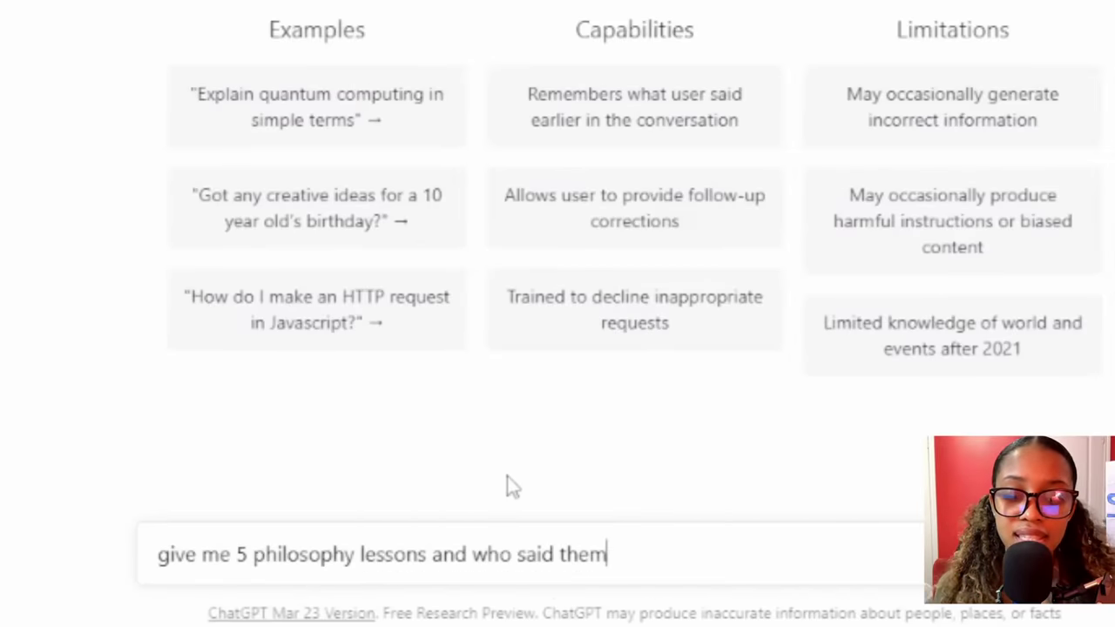
{"action": "key", "text": "Return"}
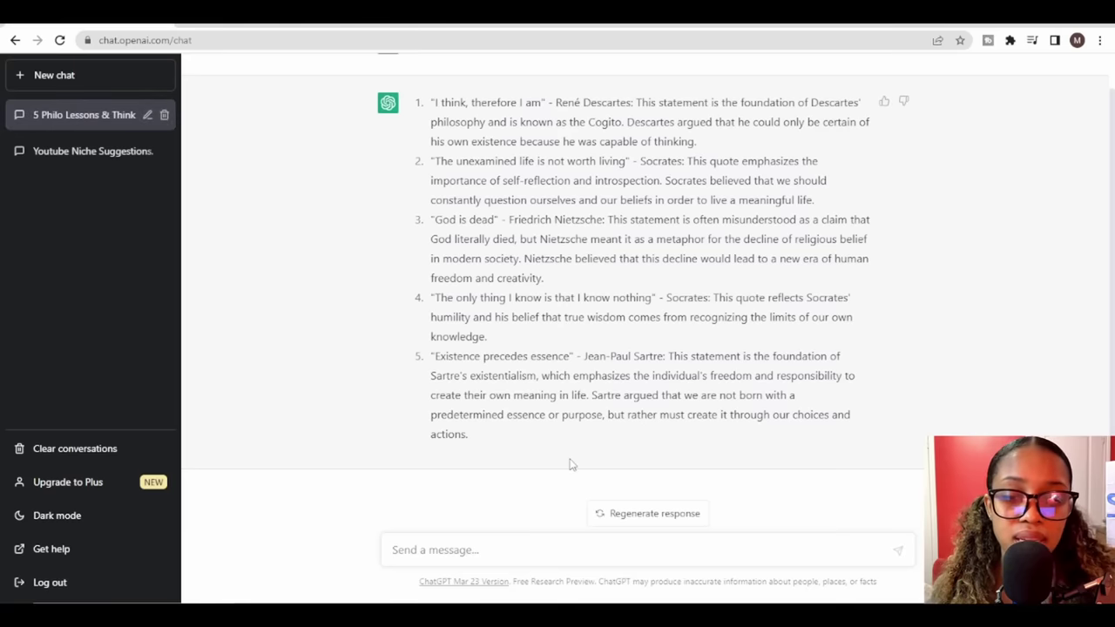
{"action": "scroll", "coordinate": [519, 237], "scroll_direction": "up", "scroll_amount": 1}
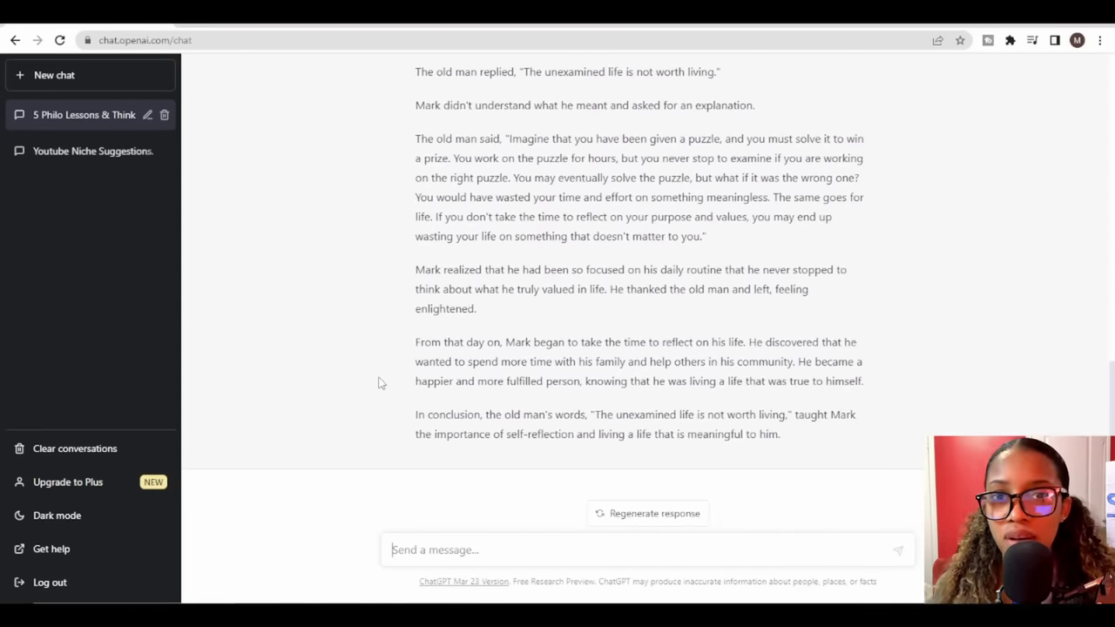
{"action": "scroll", "coordinate": [419, 300], "scroll_direction": "up", "scroll_amount": 10}
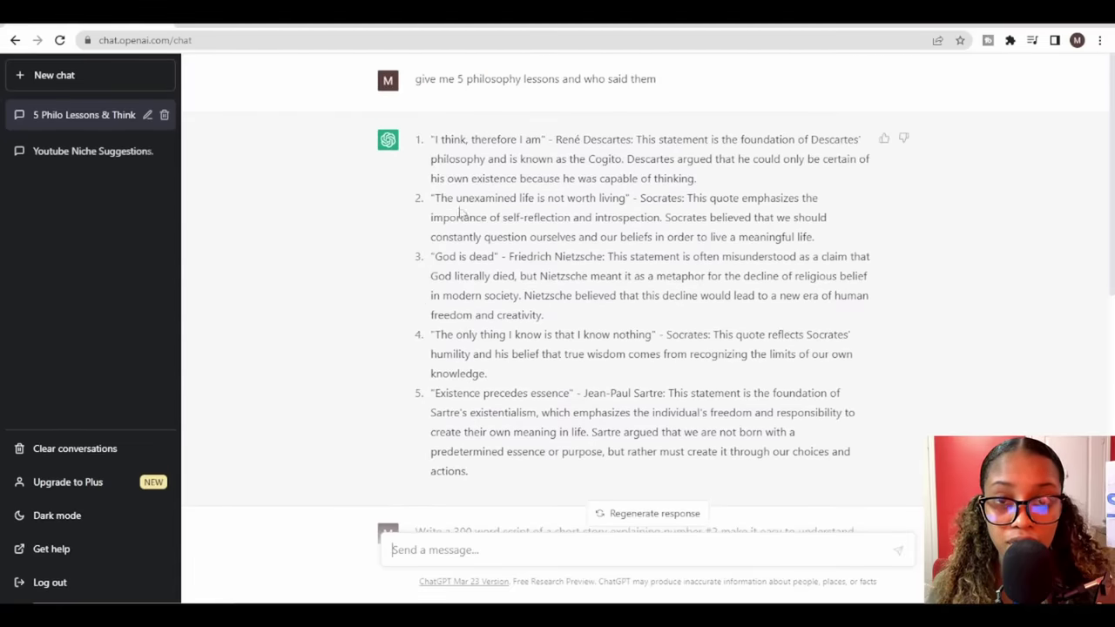
{"action": "scroll", "coordinate": [459, 215], "scroll_direction": "down", "scroll_amount": 4}
{"action": "scroll", "coordinate": [432, 277], "scroll_direction": "down", "scroll_amount": 2}
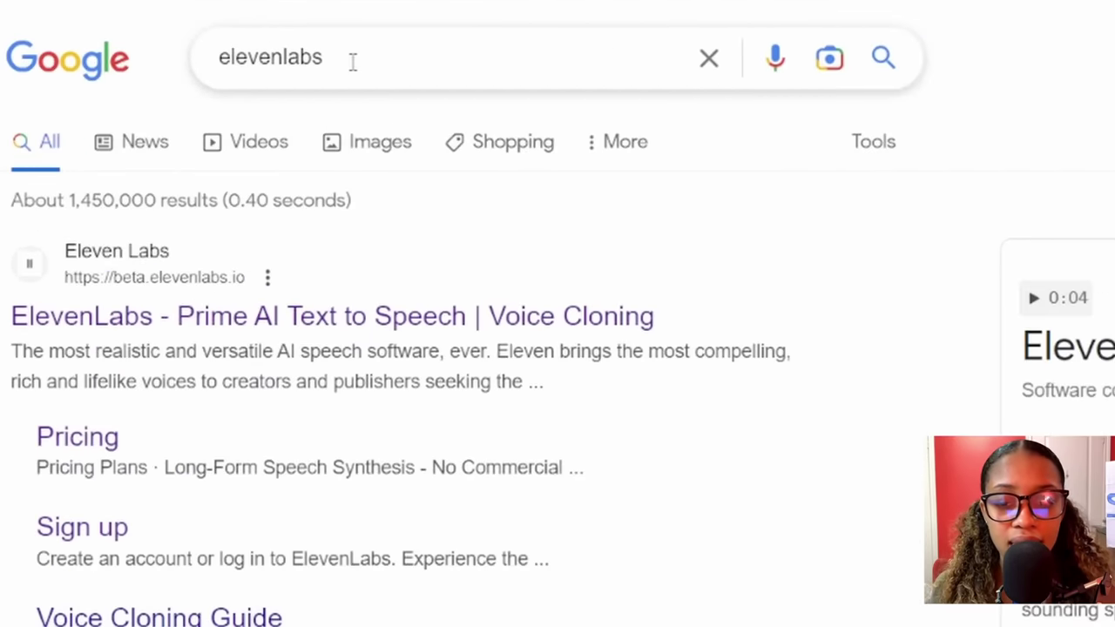
{"action": "scroll", "coordinate": [202, 246], "scroll_direction": "down", "scroll_amount": 1}
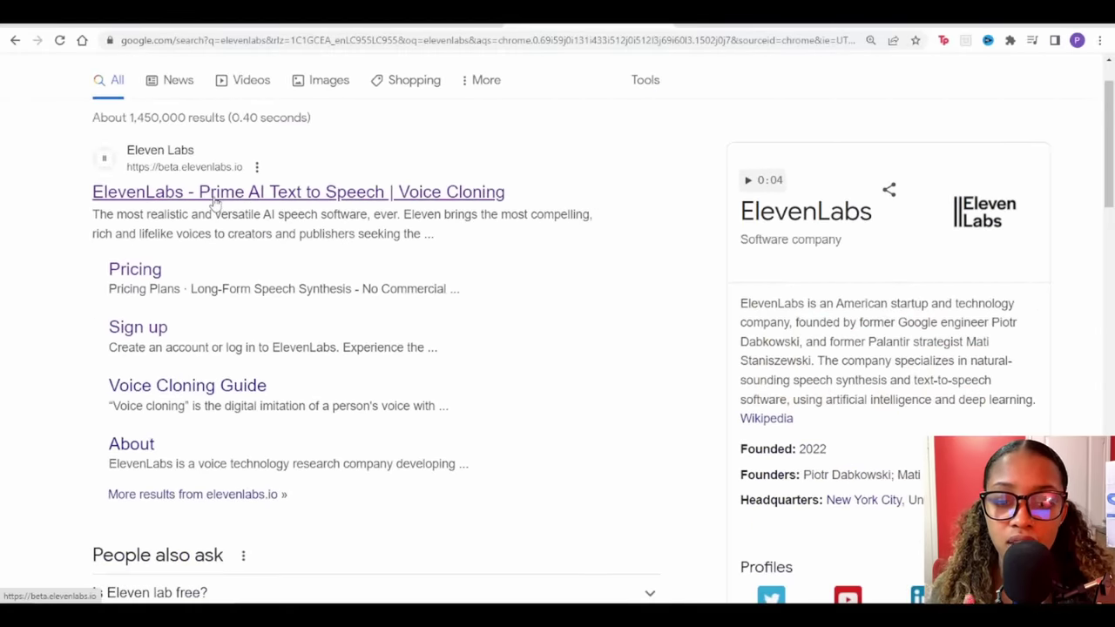
{"action": "left_click", "coordinate": [216, 203]}
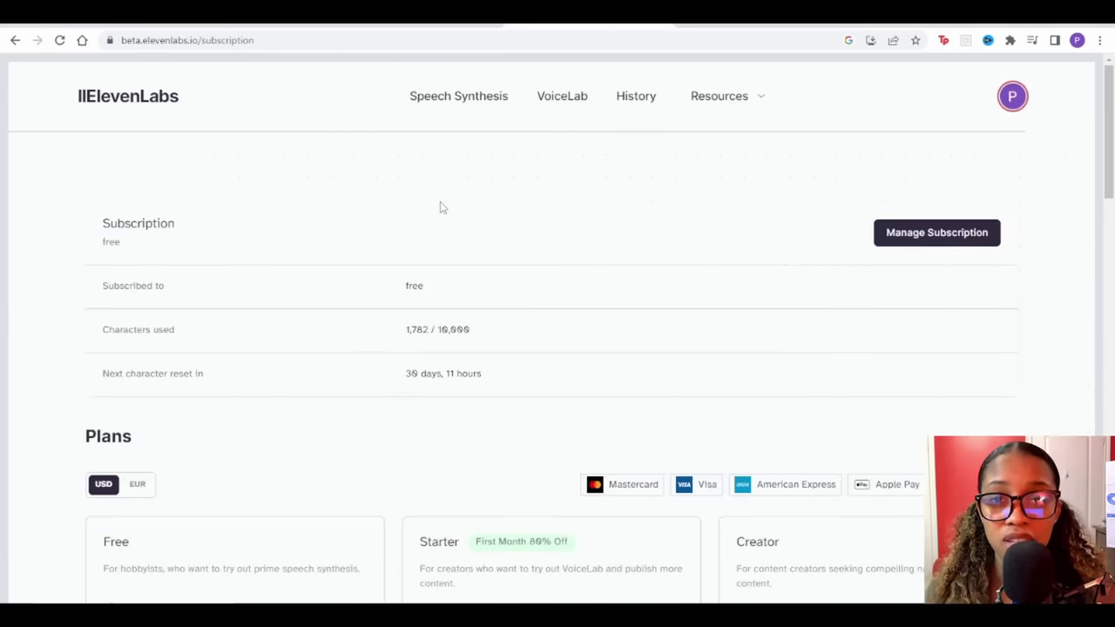
Generate the story narration in Speech Synthesis, play it back, and download the MP3.
{"action": "left_click", "coordinate": [449, 108]}
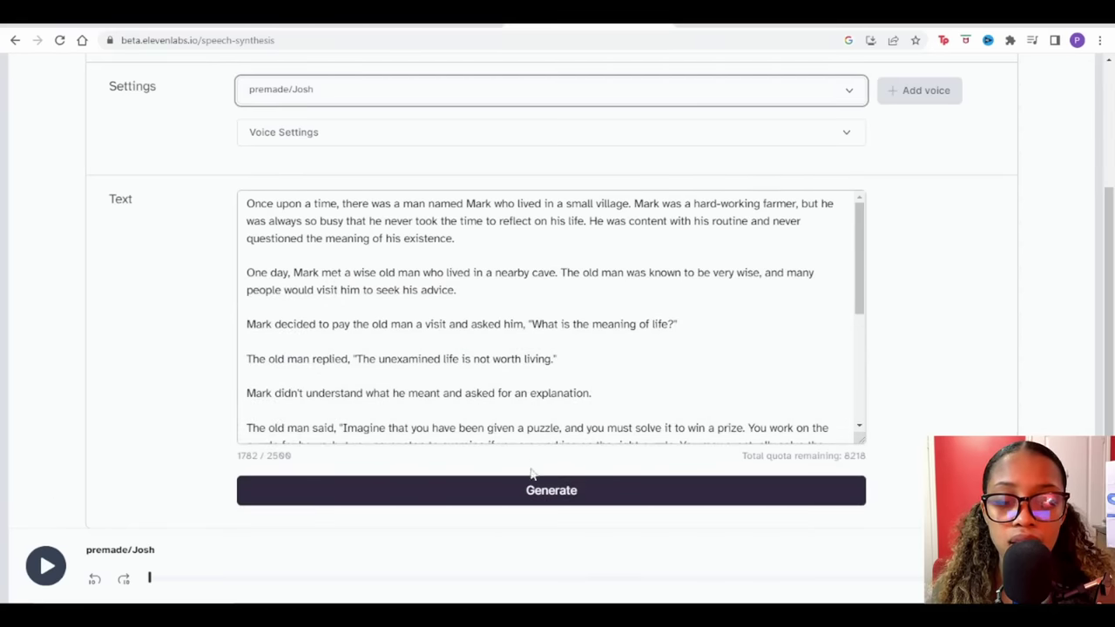
{"action": "left_click", "coordinate": [542, 498]}
{"action": "scroll", "coordinate": [612, 377], "scroll_direction": "down", "scroll_amount": 3}
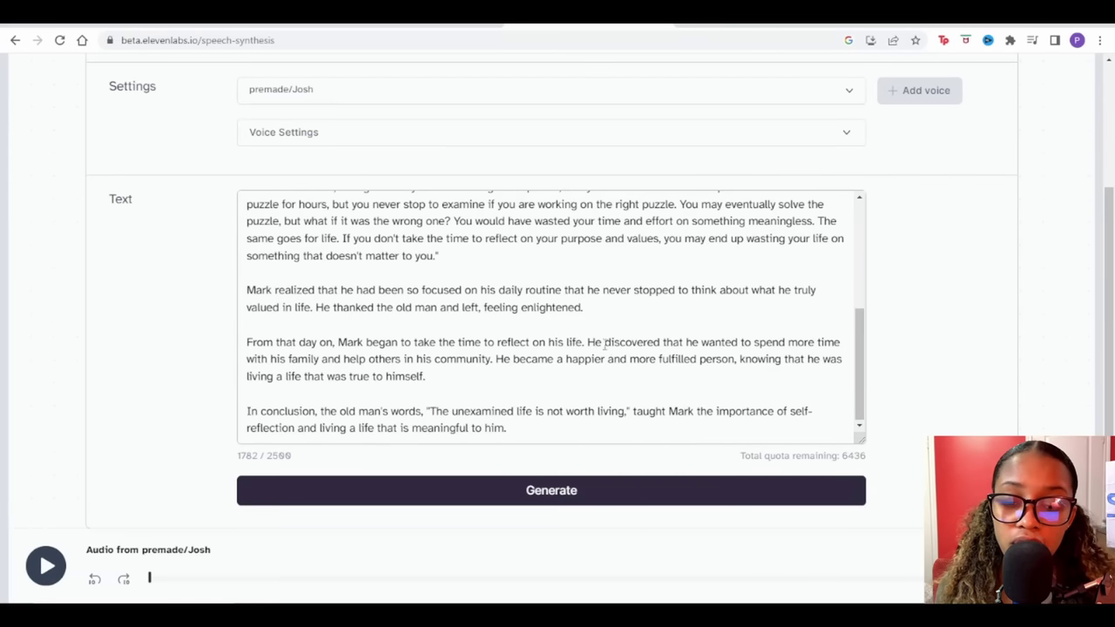
{"action": "left_click", "coordinate": [46, 568]}
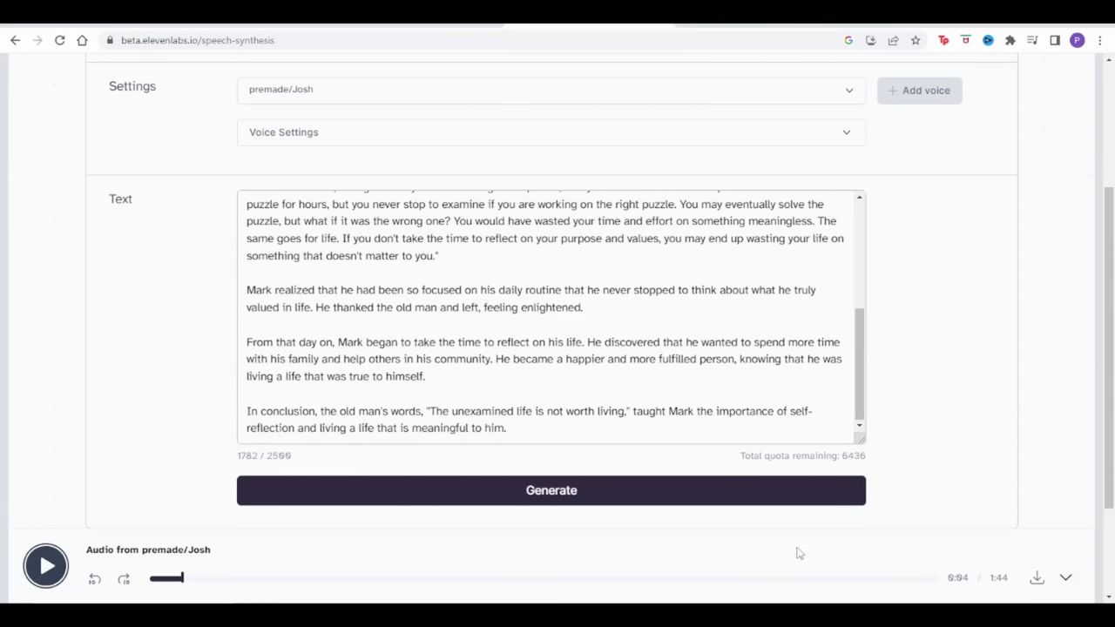
{"action": "left_click", "coordinate": [1036, 580]}
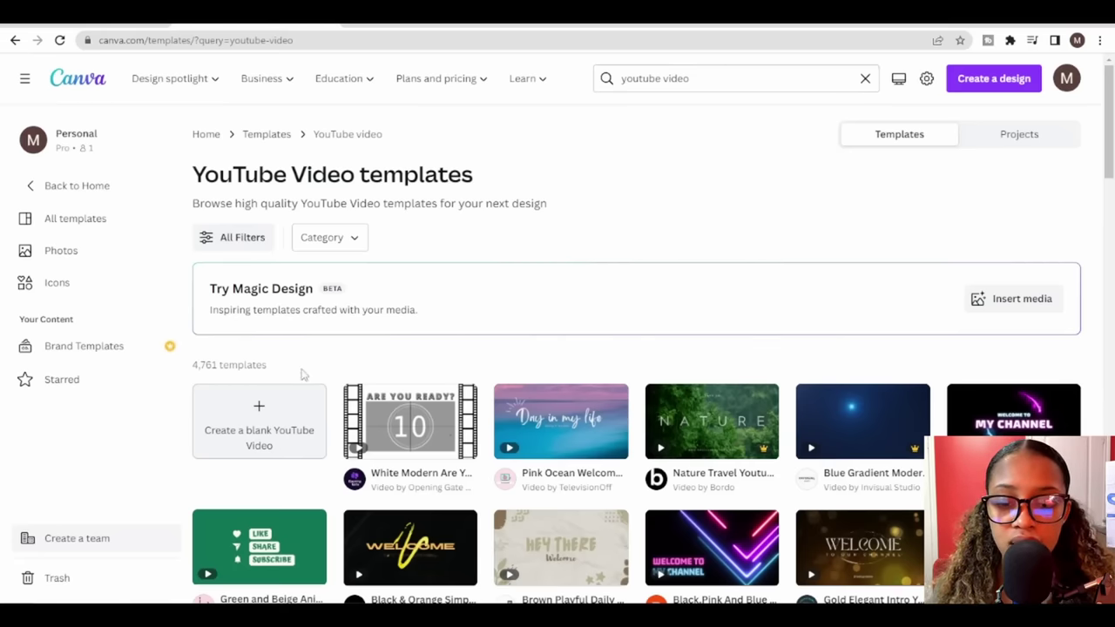
Start a blank YouTube video design and add the bookshelf photo enlarged to fill the page.
{"action": "scroll", "coordinate": [304, 373], "scroll_direction": "down", "scroll_amount": 2}
{"action": "scroll", "coordinate": [570, 162], "scroll_direction": "up", "scroll_amount": 2}
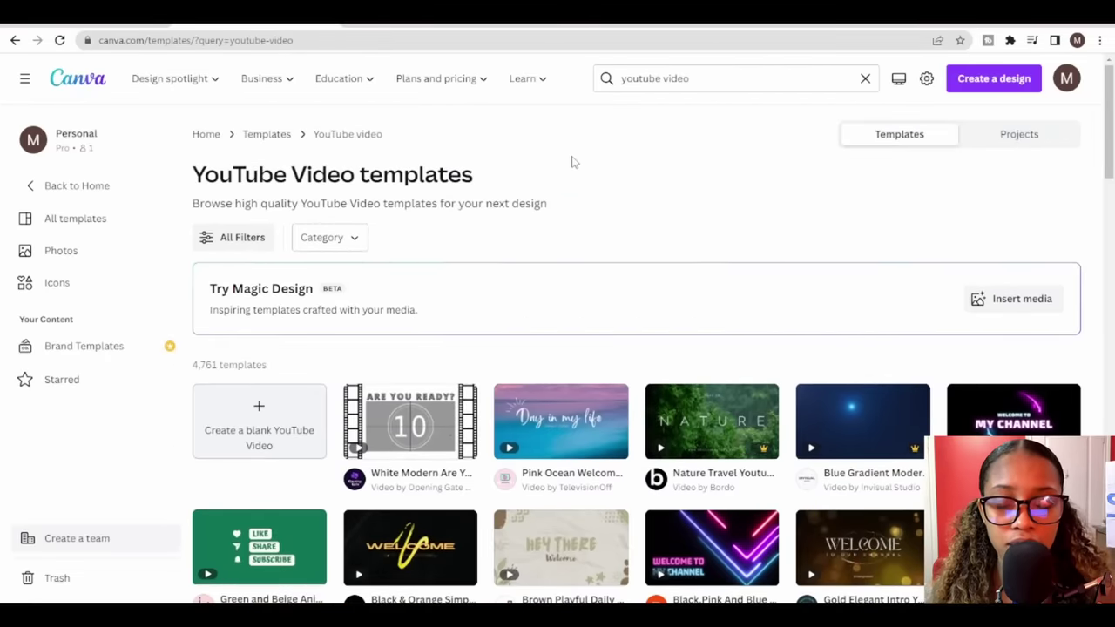
{"action": "left_click", "coordinate": [266, 433]}
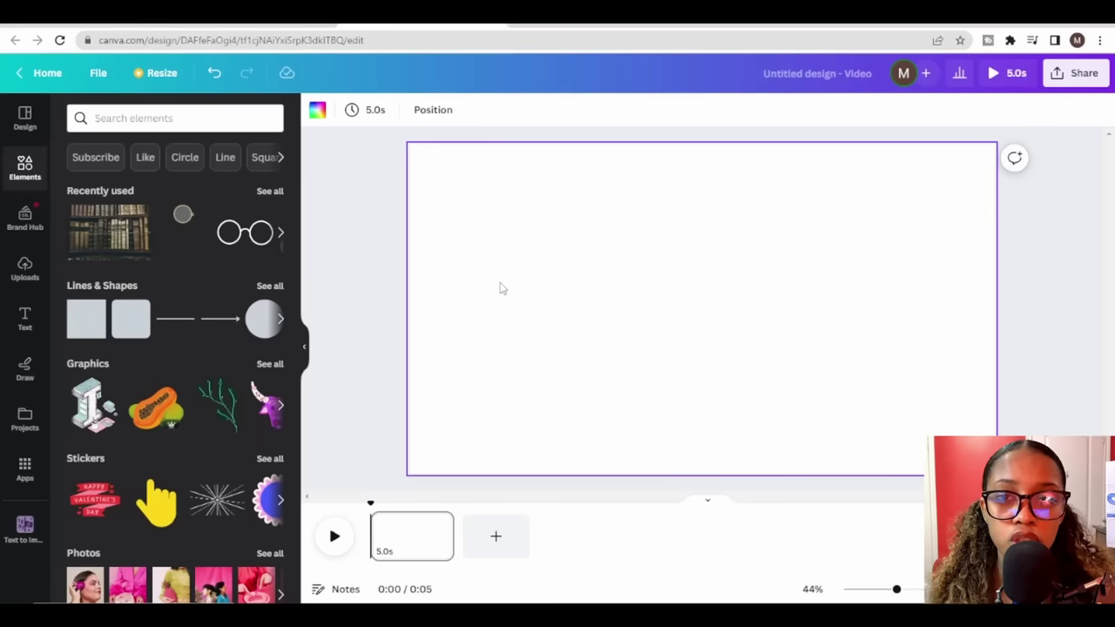
{"action": "left_click", "coordinate": [104, 233]}
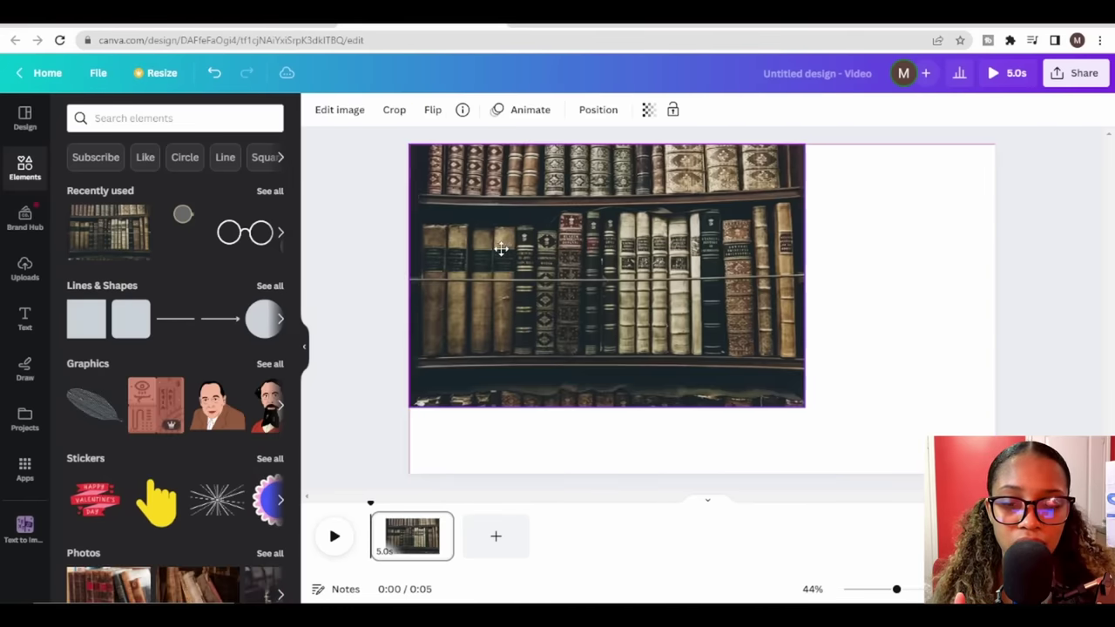
{"action": "left_click_drag", "start_coordinate": [802, 276], "coordinate": [933, 294]}
Adjust the bookshelf photo to brightness -34, saturation 93 and a slight blur.
{"action": "left_click", "coordinate": [340, 109]}
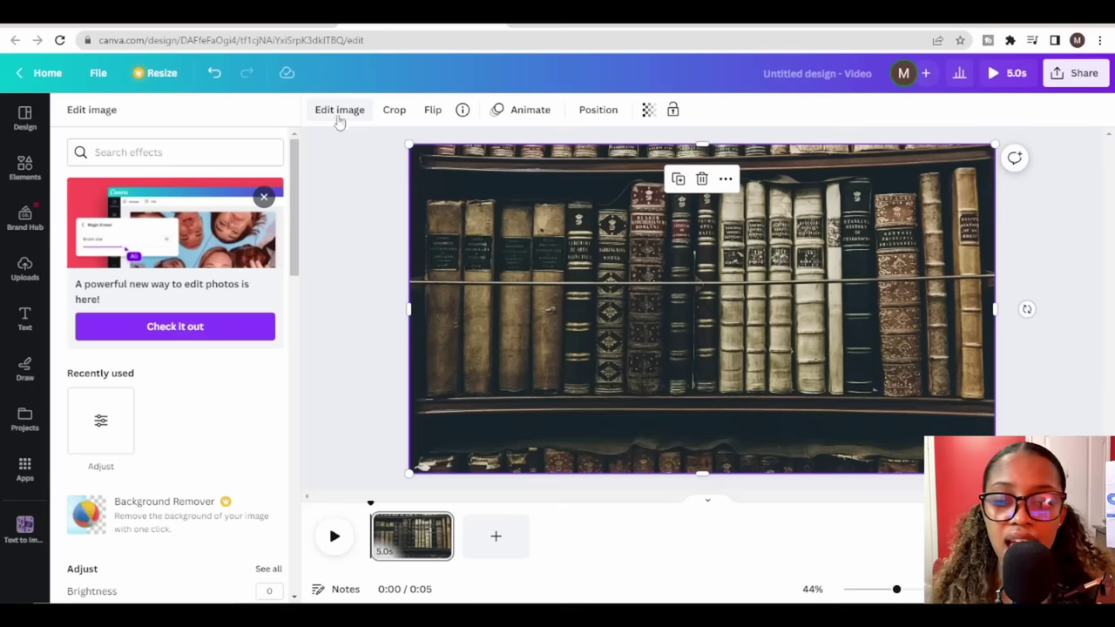
{"action": "scroll", "coordinate": [249, 368], "scroll_direction": "down", "scroll_amount": 3}
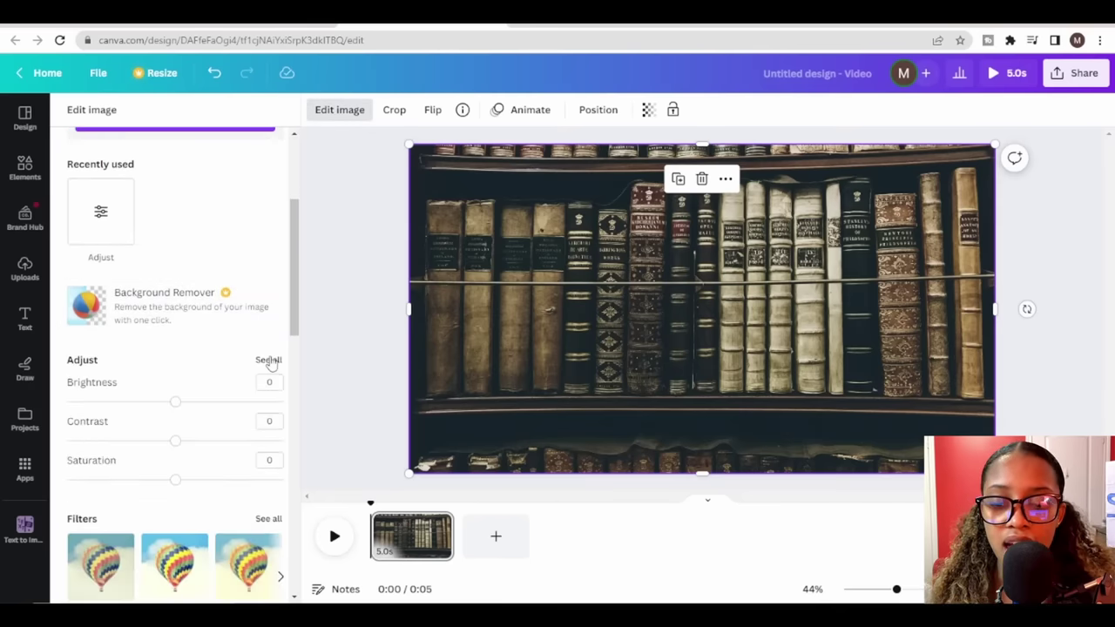
{"action": "left_click", "coordinate": [270, 361]}
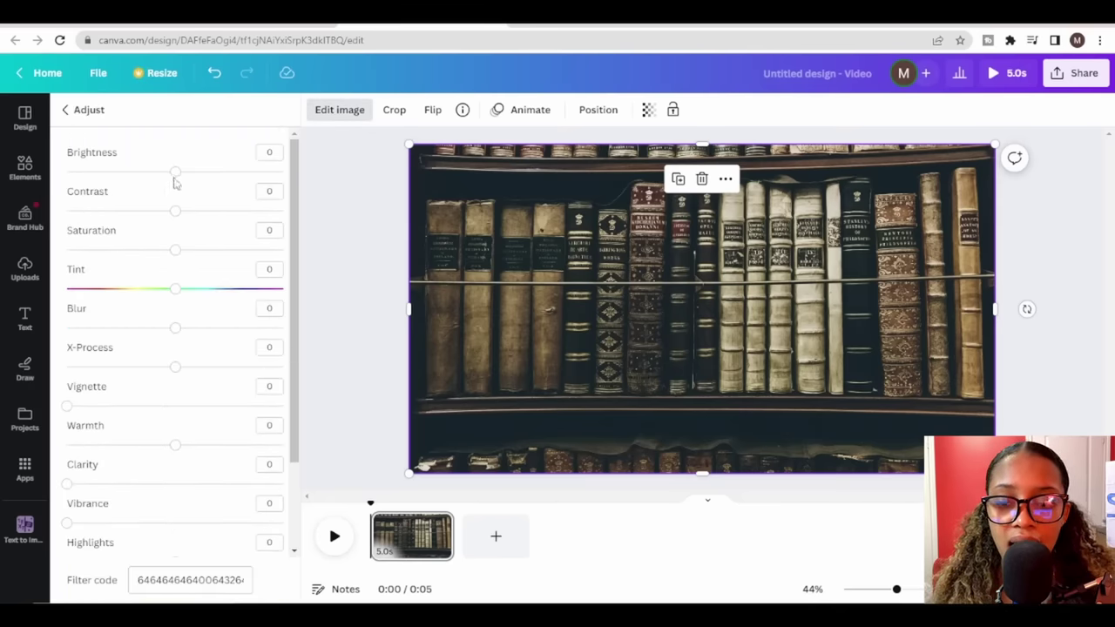
{"action": "left_click_drag", "start_coordinate": [177, 178], "coordinate": [138, 172]}
{"action": "left_click_drag", "start_coordinate": [176, 254], "coordinate": [276, 251]}
{"action": "left_click_drag", "start_coordinate": [176, 329], "coordinate": [184, 328]}
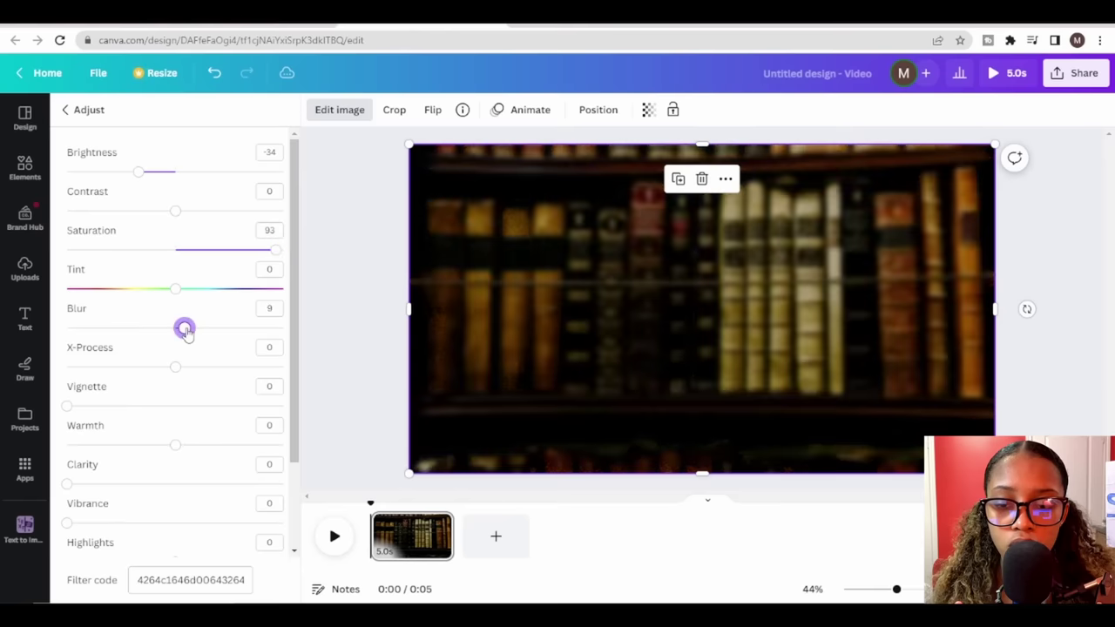
{"action": "key", "text": "Escape"}
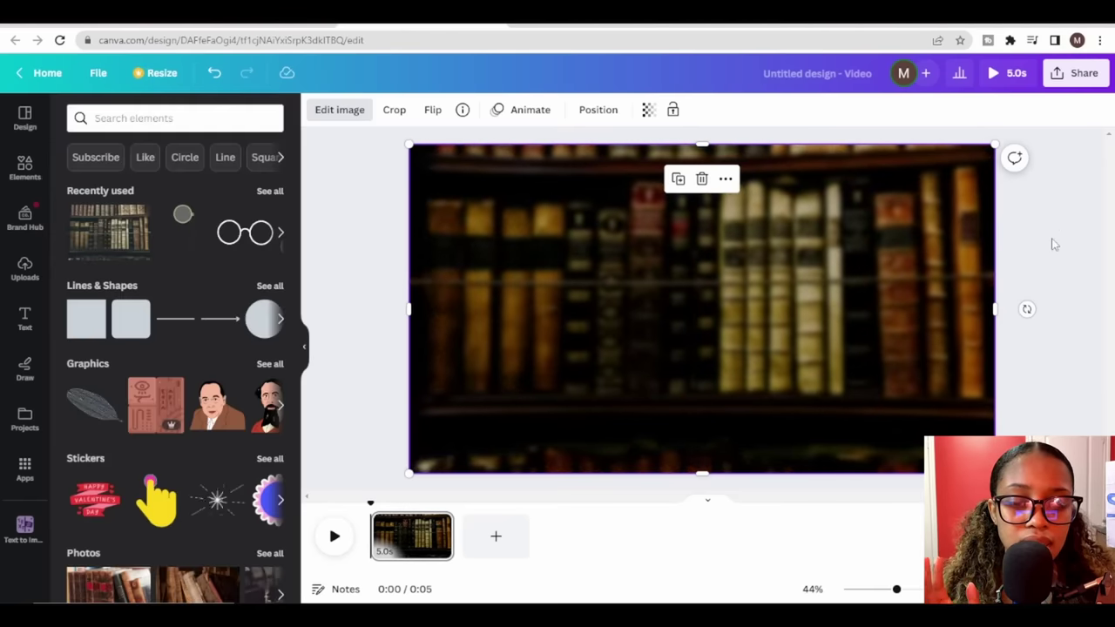
{"action": "key", "text": "Escape"}
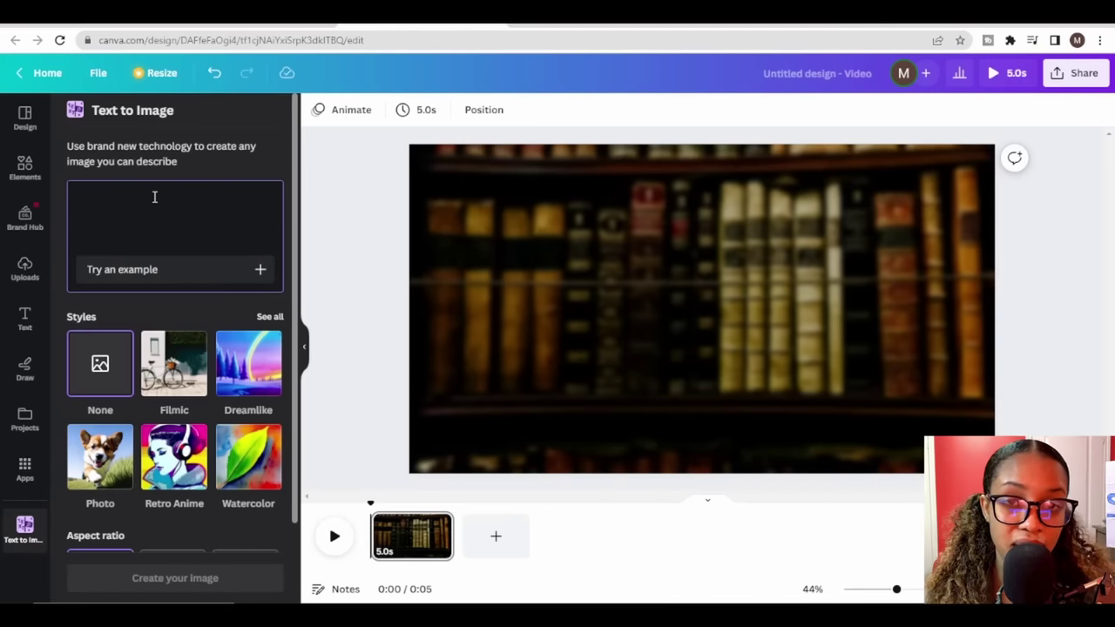
Generate Filmic images from the prompt 'socrates the philosopher' and place the red-background portrait.
{"action": "type", "text": "socrates the philospher"}
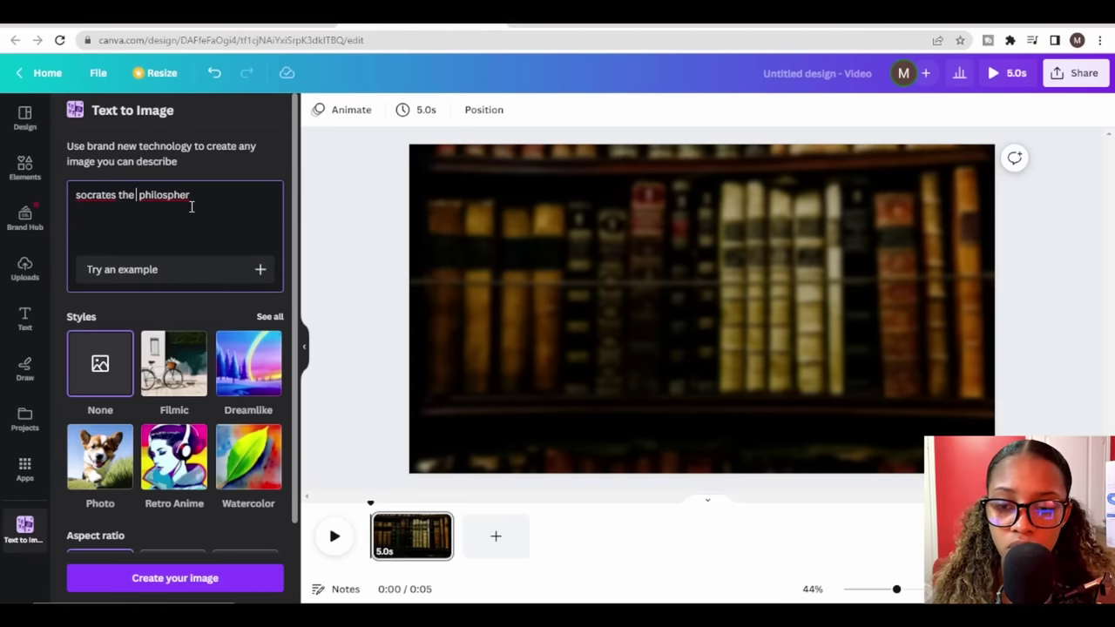
{"action": "key", "text": "BackSpace"}
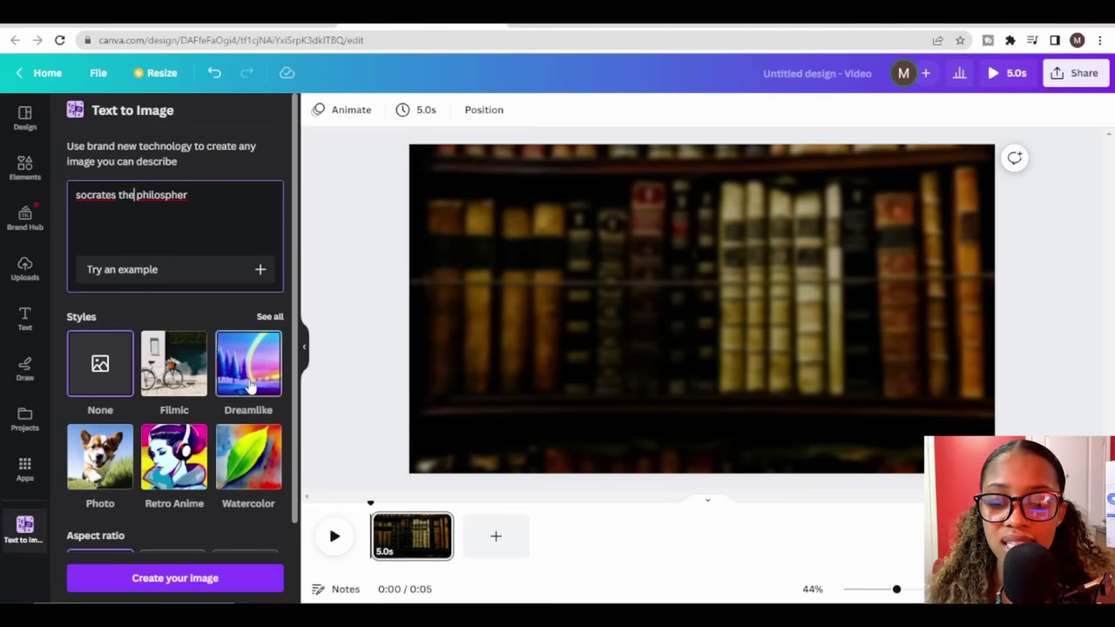
{"action": "left_click", "coordinate": [174, 377]}
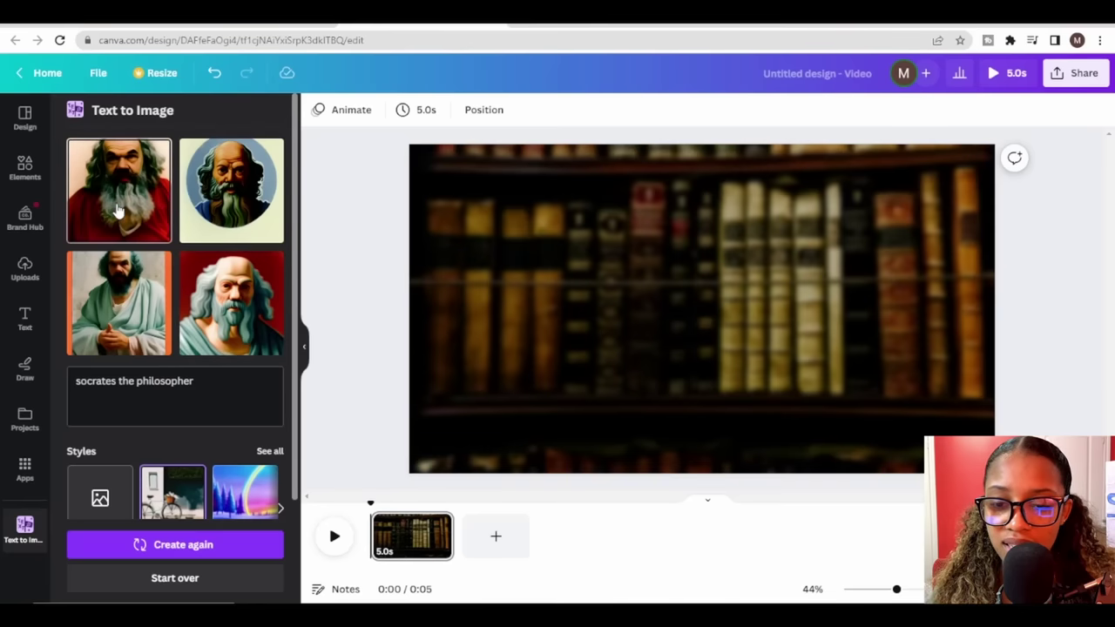
{"action": "left_click", "coordinate": [230, 303]}
{"action": "left_click_drag", "start_coordinate": [757, 286], "coordinate": [912, 227]}
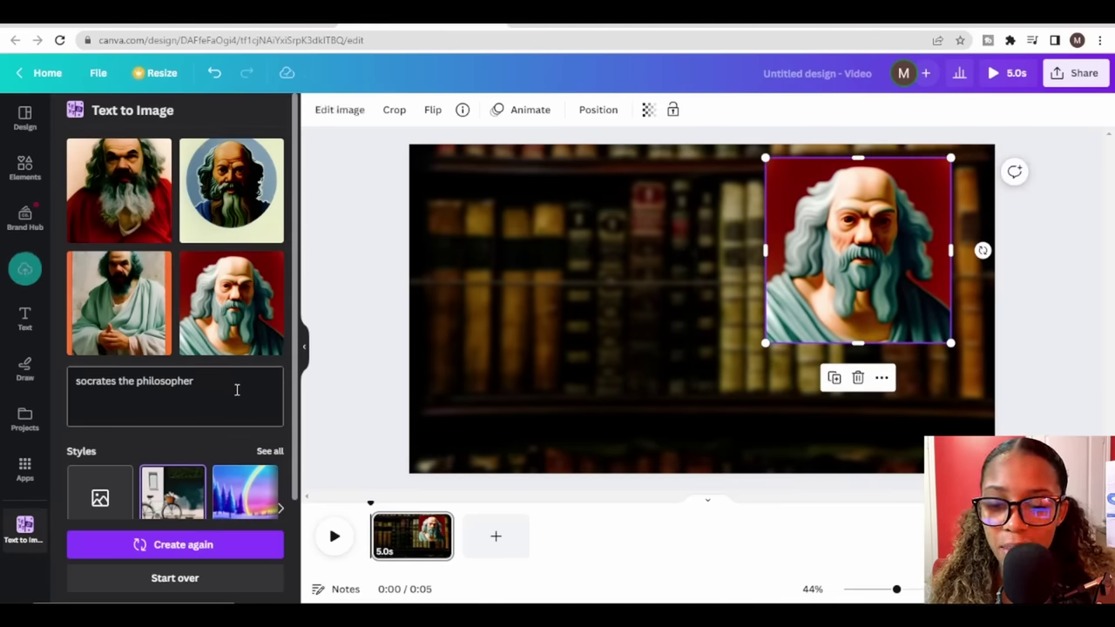
Regenerate, keep the blue haloed Socrates enlarged on the left, and delete the red portrait.
{"action": "scroll", "coordinate": [228, 374], "scroll_direction": "down", "scroll_amount": 2}
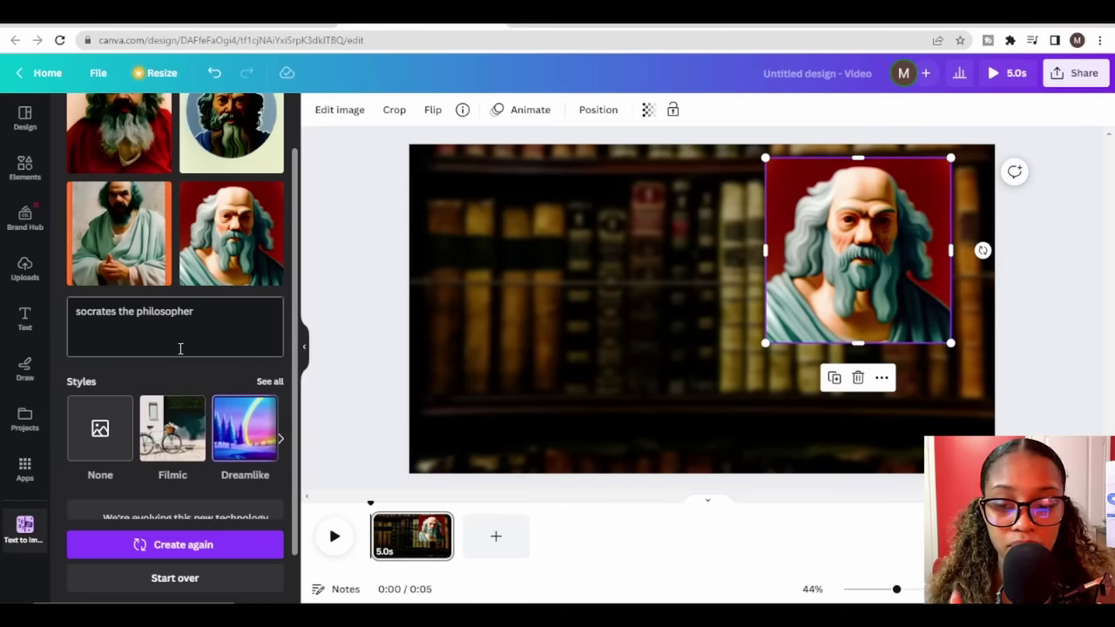
{"action": "left_click", "coordinate": [218, 544]}
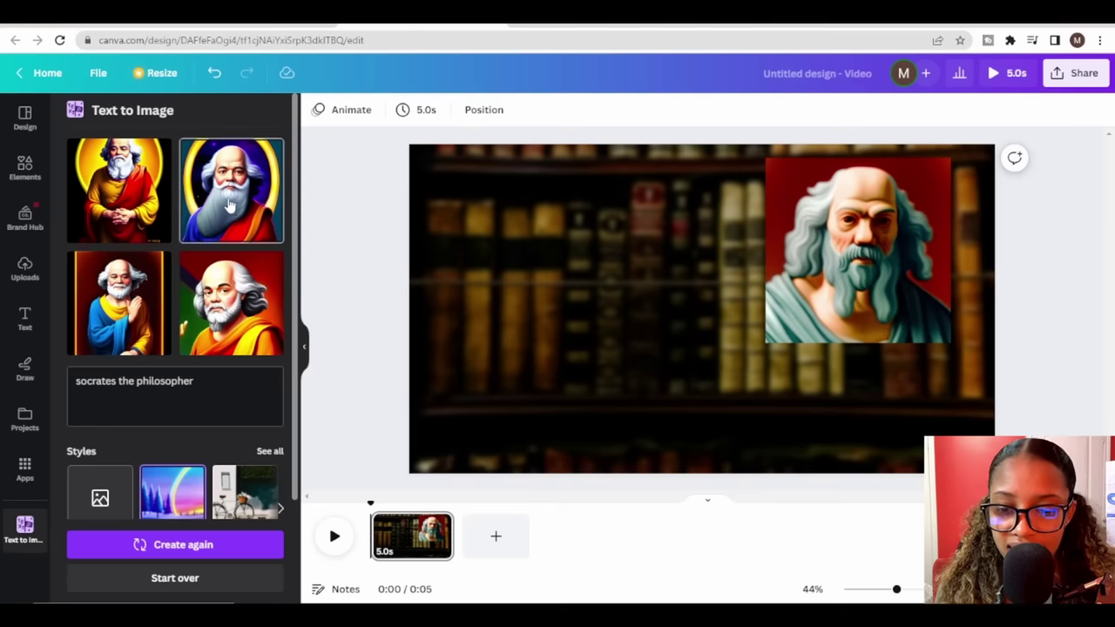
{"action": "left_click", "coordinate": [229, 202]}
{"action": "left_click_drag", "start_coordinate": [892, 245], "coordinate": [772, 303]}
{"action": "key", "text": "Delete"}
{"action": "left_click", "coordinate": [610, 339]}
{"action": "left_click_drag", "start_coordinate": [628, 403], "coordinate": [699, 489]}
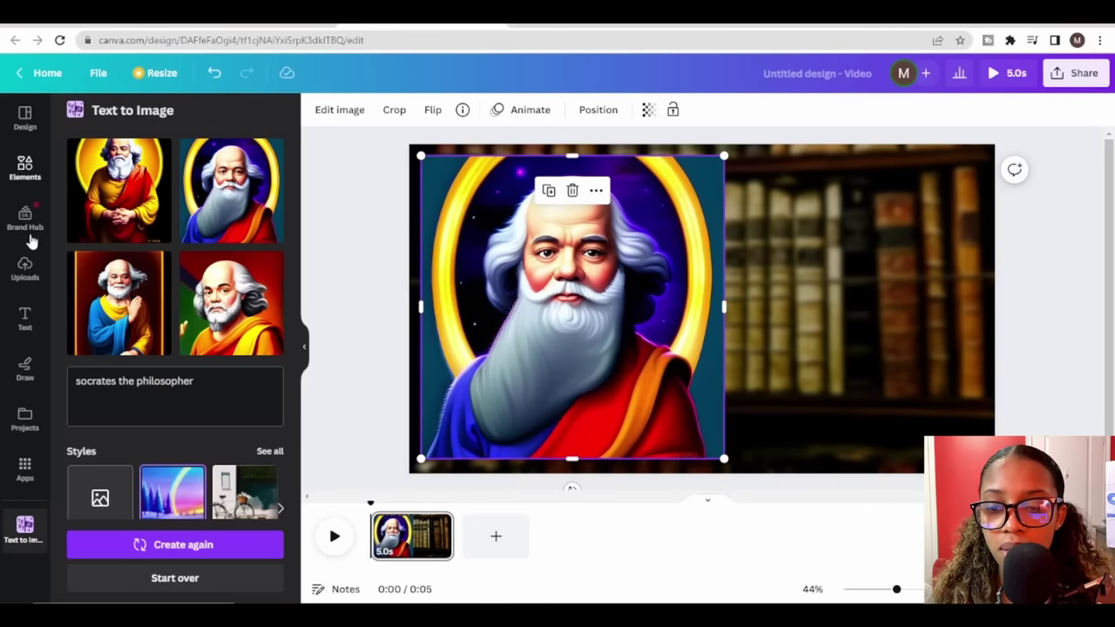
{"action": "left_click", "coordinate": [24, 266]}
{"action": "left_click", "coordinate": [124, 413]}
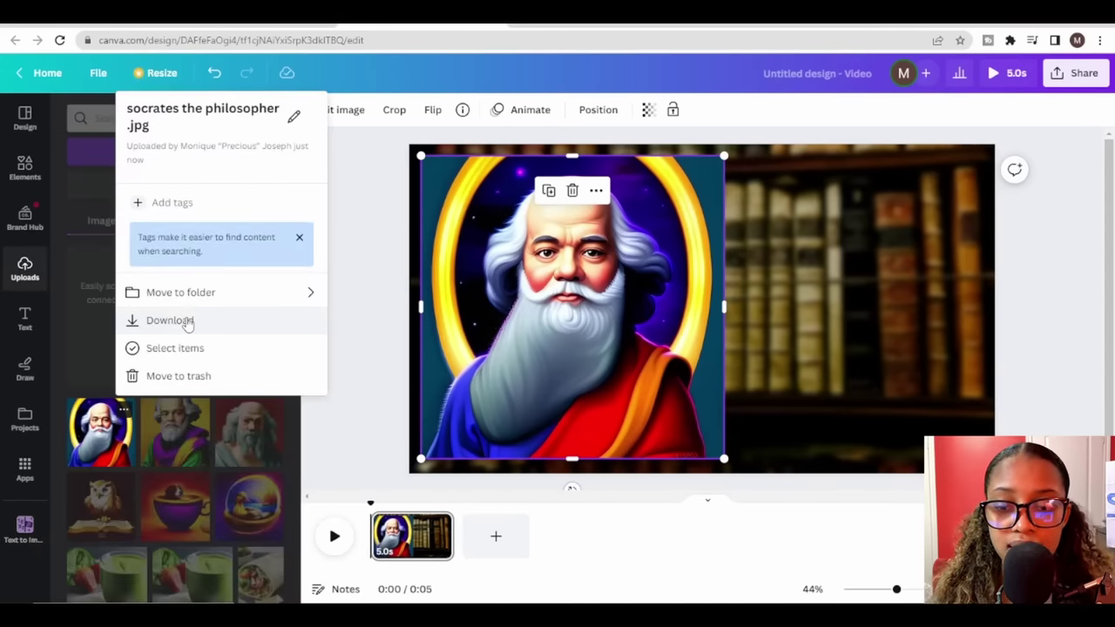
Download the generated Socrates portrait from Uploads as a JPG.
{"action": "left_click", "coordinate": [187, 322]}
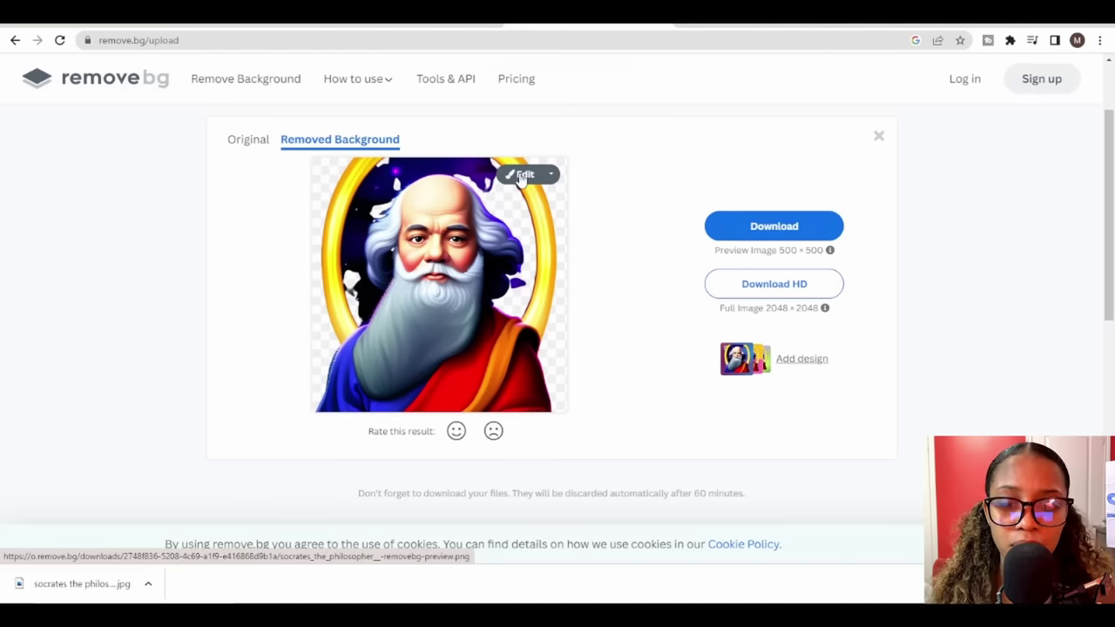
In remove.bg, erase the leftover halo with a smaller brush and download the Socrates cut-out.
{"action": "left_click", "coordinate": [523, 176]}
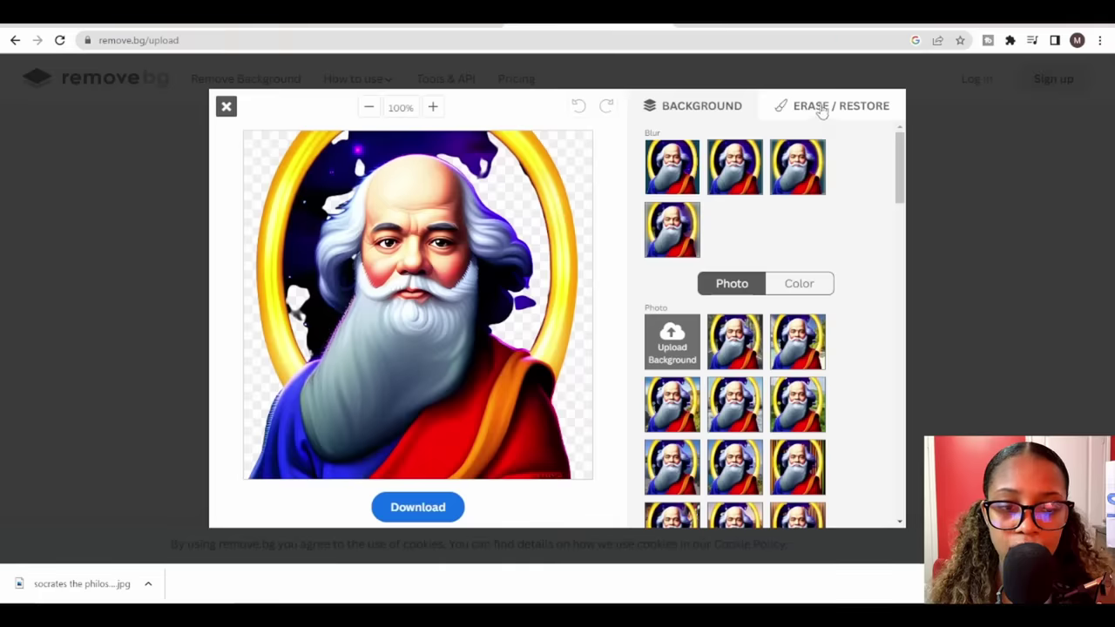
{"action": "left_click", "coordinate": [821, 108]}
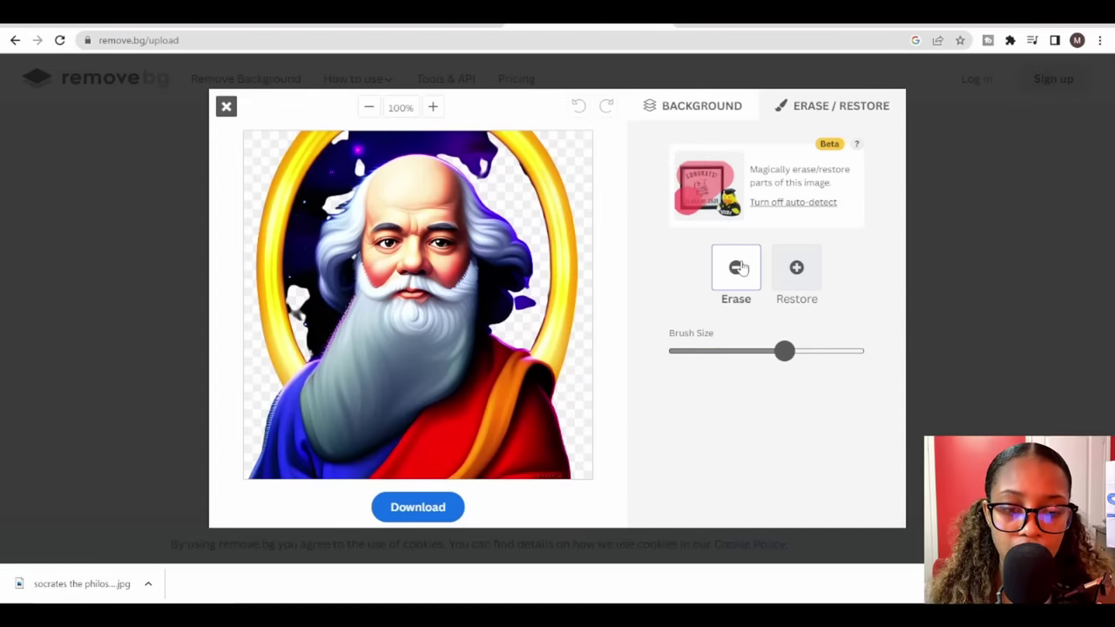
{"action": "left_click_drag", "start_coordinate": [785, 350], "coordinate": [727, 350]}
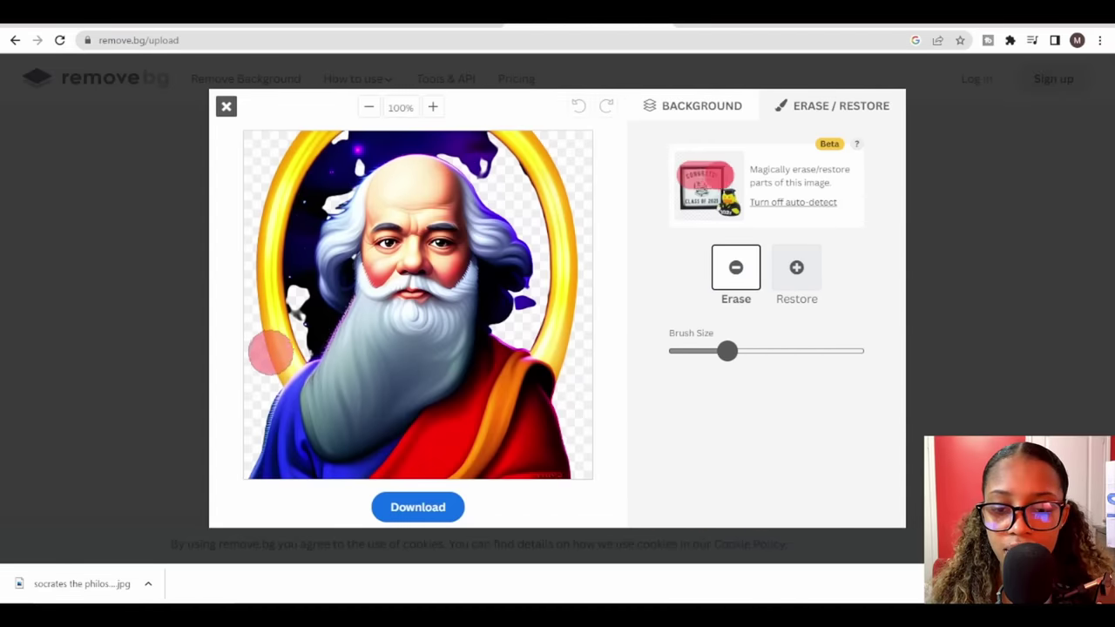
{"action": "mouse_move", "coordinate": [270, 356]}
{"action": "left_mouse_down"}
{"action": "mouse_move", "coordinate": [297, 331]}
{"action": "mouse_move", "coordinate": [294, 265]}
{"action": "mouse_move", "coordinate": [272, 239]}
{"action": "mouse_move", "coordinate": [315, 170]}
{"action": "mouse_move", "coordinate": [359, 140]}
{"action": "mouse_move", "coordinate": [503, 138]}
{"action": "left_mouse_up"}
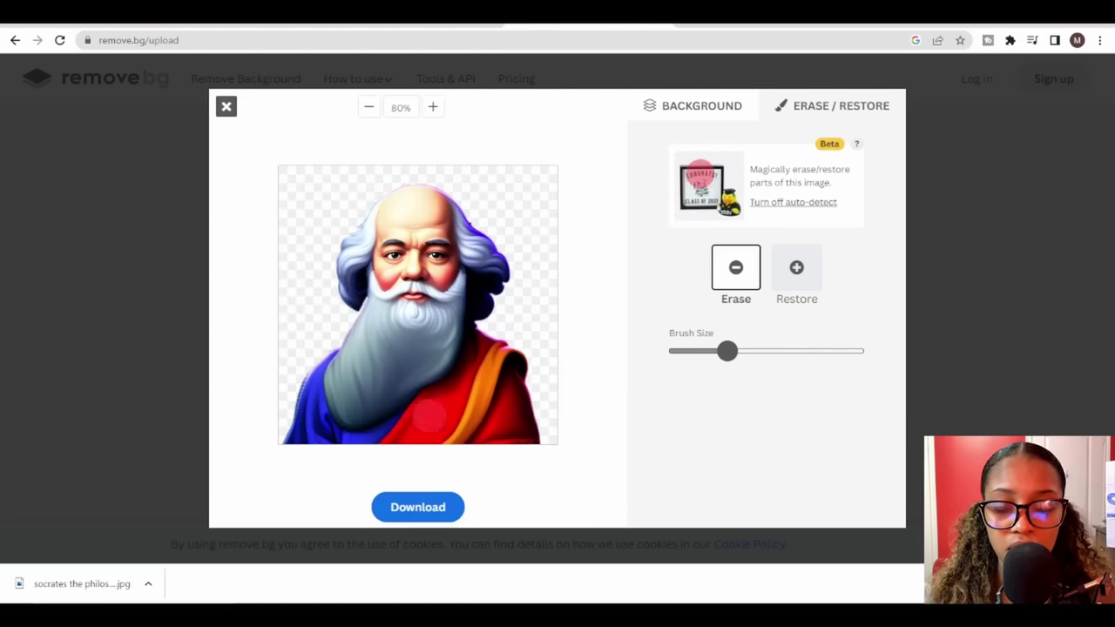
{"action": "left_click", "coordinate": [423, 507]}
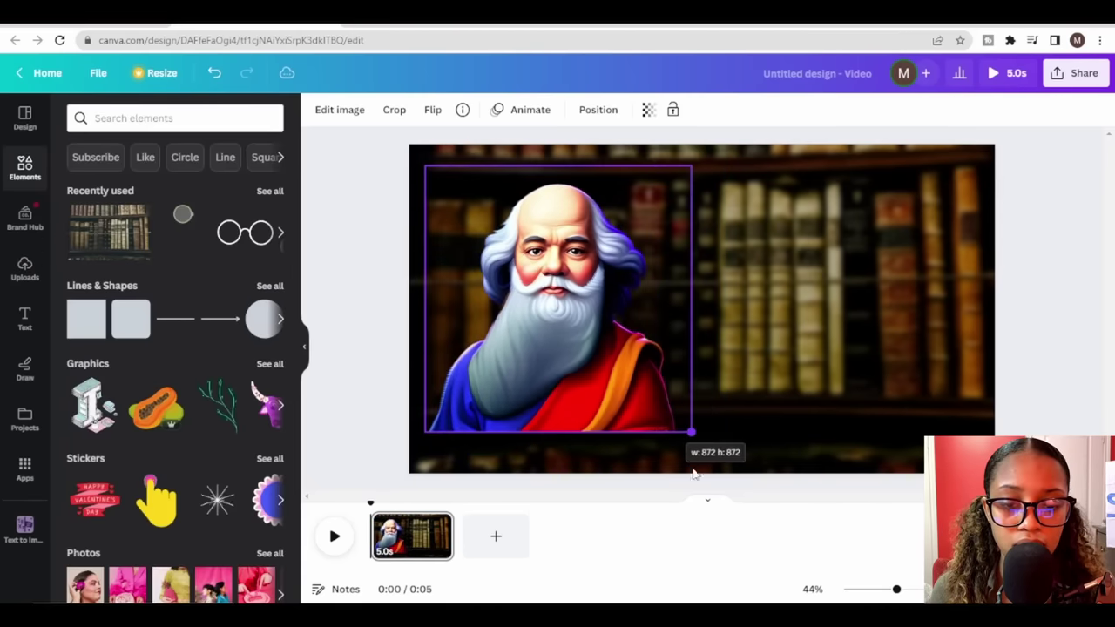
Enlarge the Socrates cut-out and flip it horizontally.
{"action": "left_click_drag", "start_coordinate": [671, 439], "coordinate": [709, 503]}
{"action": "left_click", "coordinate": [429, 111]}
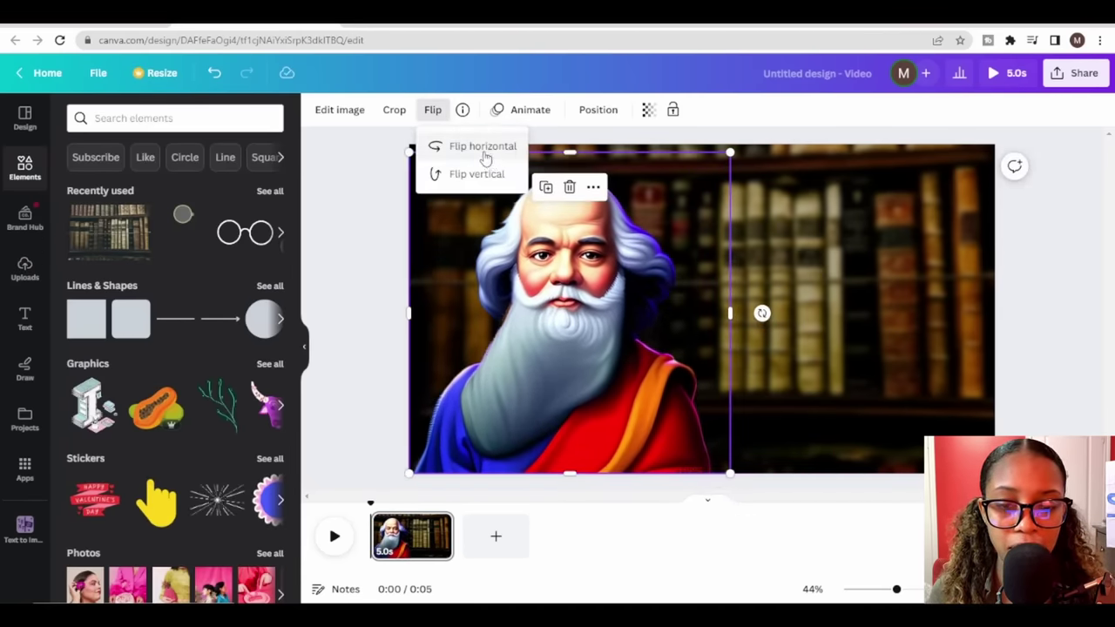
{"action": "left_click", "coordinate": [485, 152]}
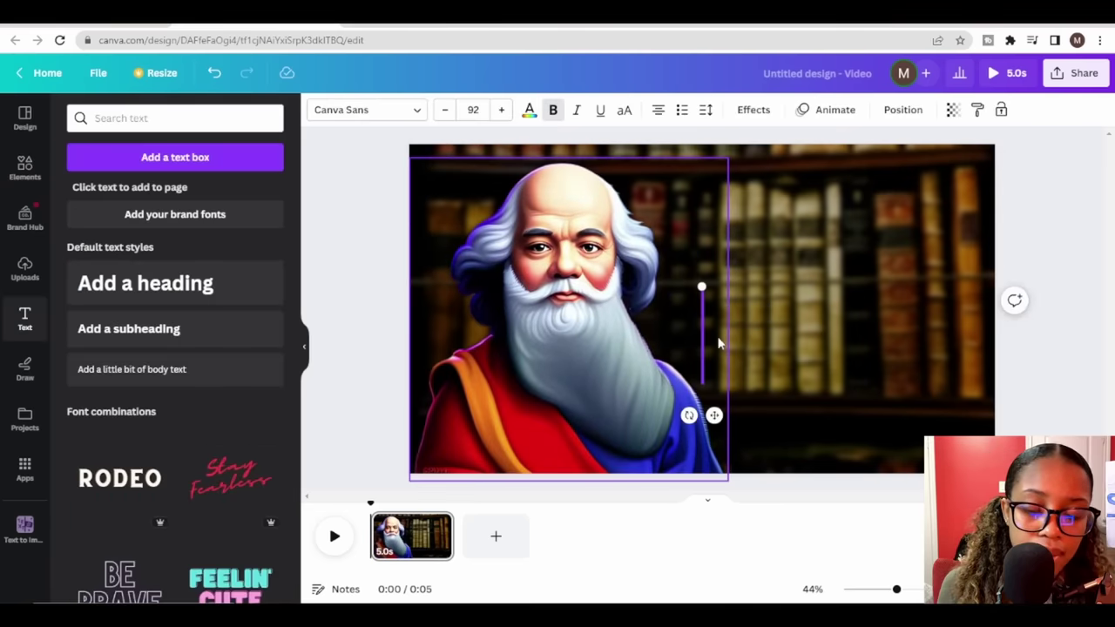
Add the caption 'socrates' beside him and make it uppercase.
{"action": "type", "text": "so"}
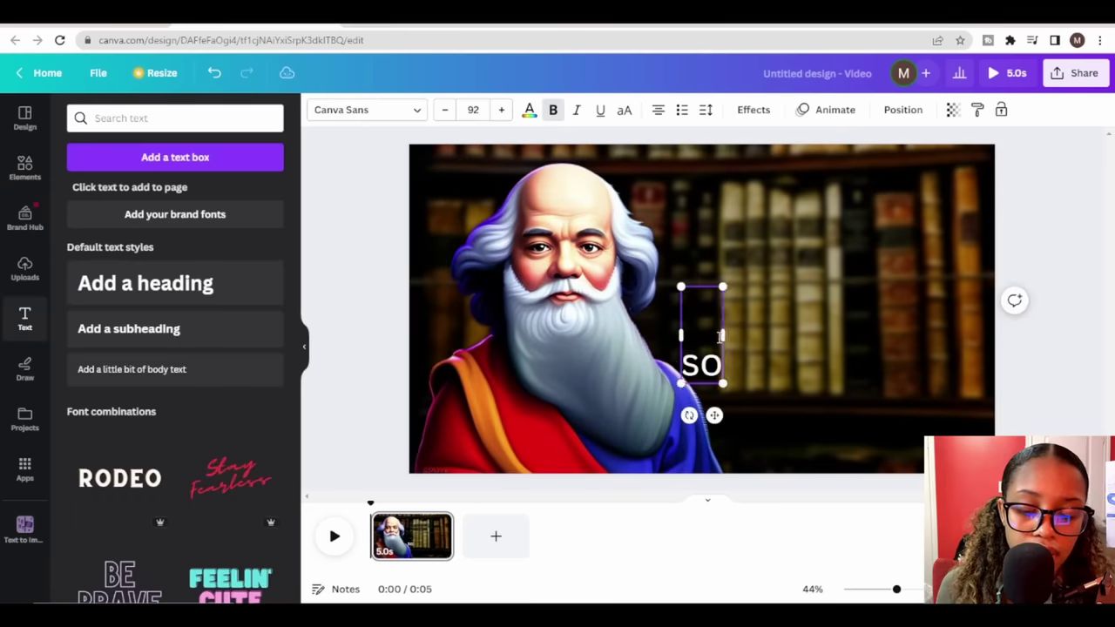
{"action": "type", "text": "crates"}
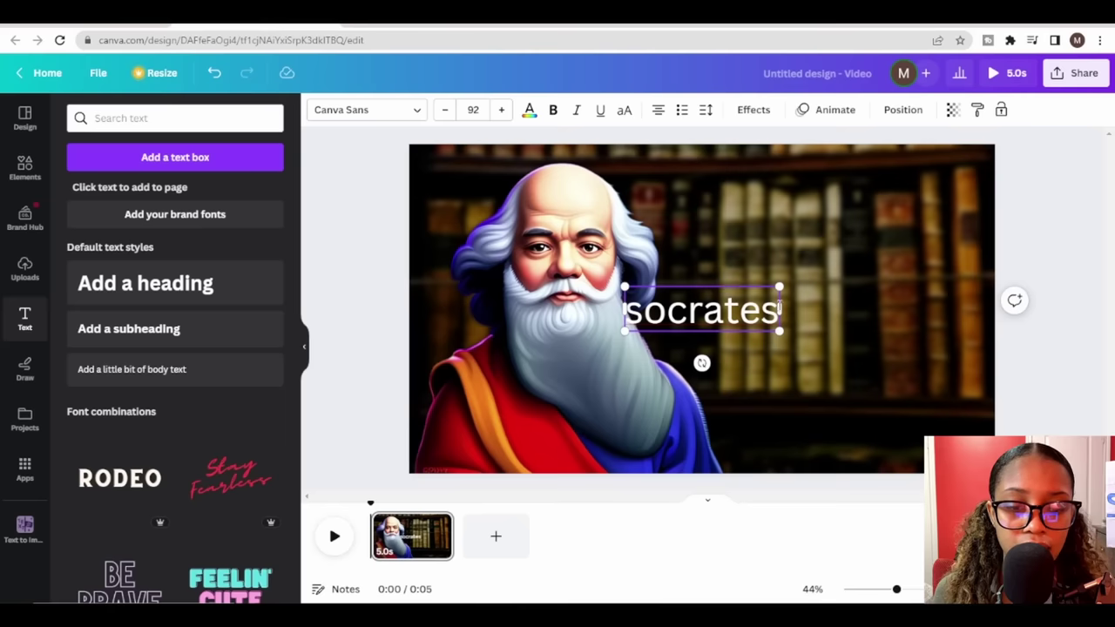
{"action": "left_click_drag", "start_coordinate": [776, 305], "coordinate": [621, 310]}
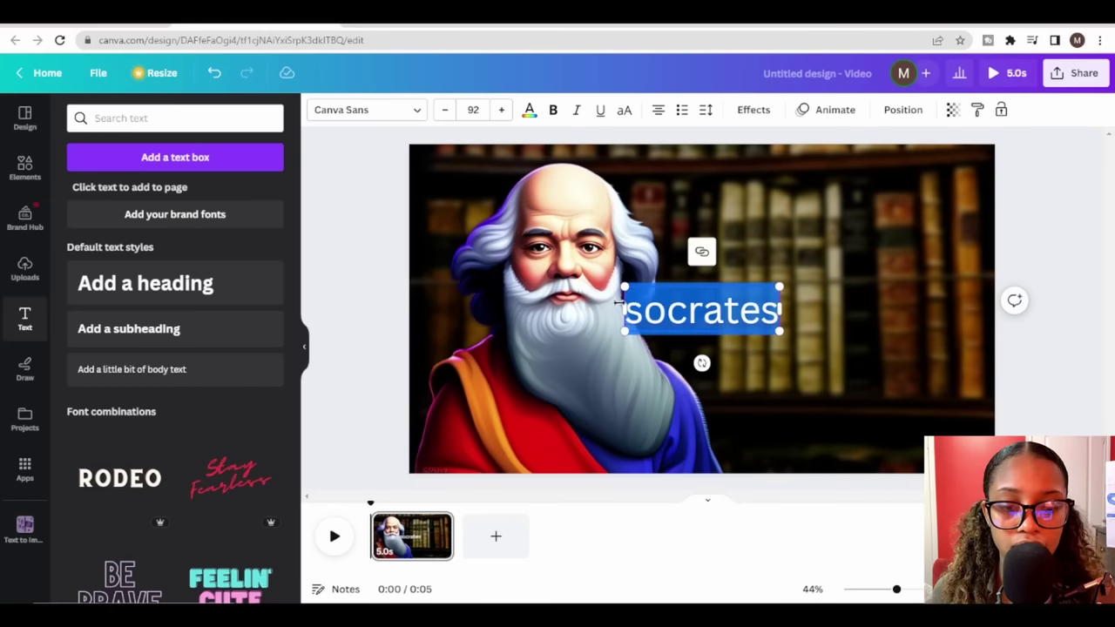
{"action": "left_click", "coordinate": [624, 110]}
{"action": "left_click", "coordinate": [370, 110]}
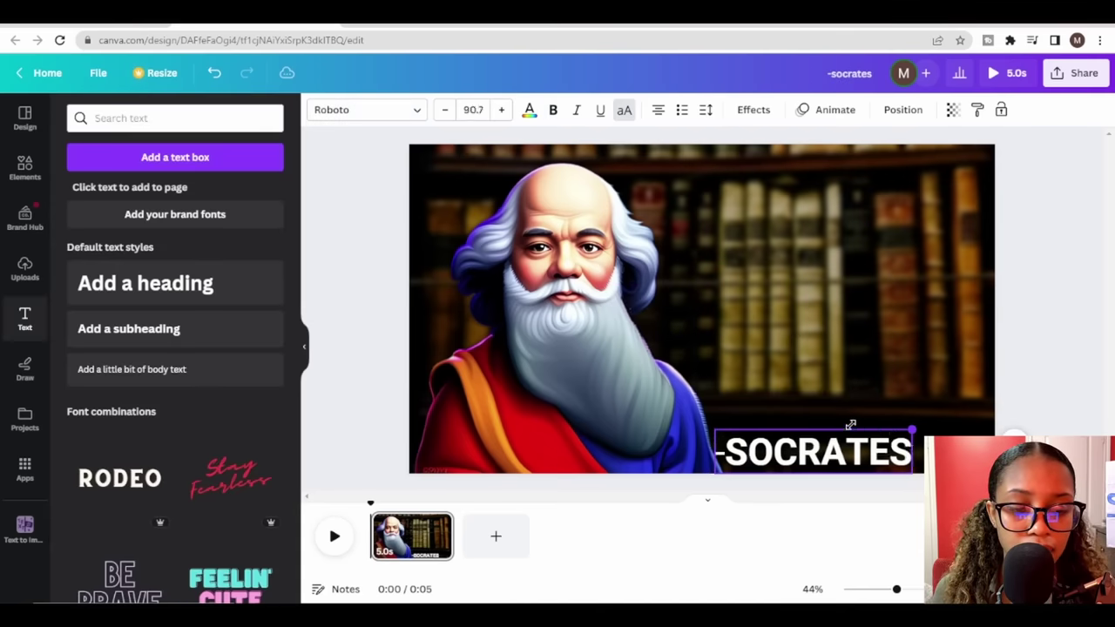
Shrink the SOCRATES caption and bring up the design's download file-type settings.
{"action": "left_click_drag", "start_coordinate": [913, 428], "coordinate": [810, 442]}
{"action": "left_click", "coordinate": [778, 444]}
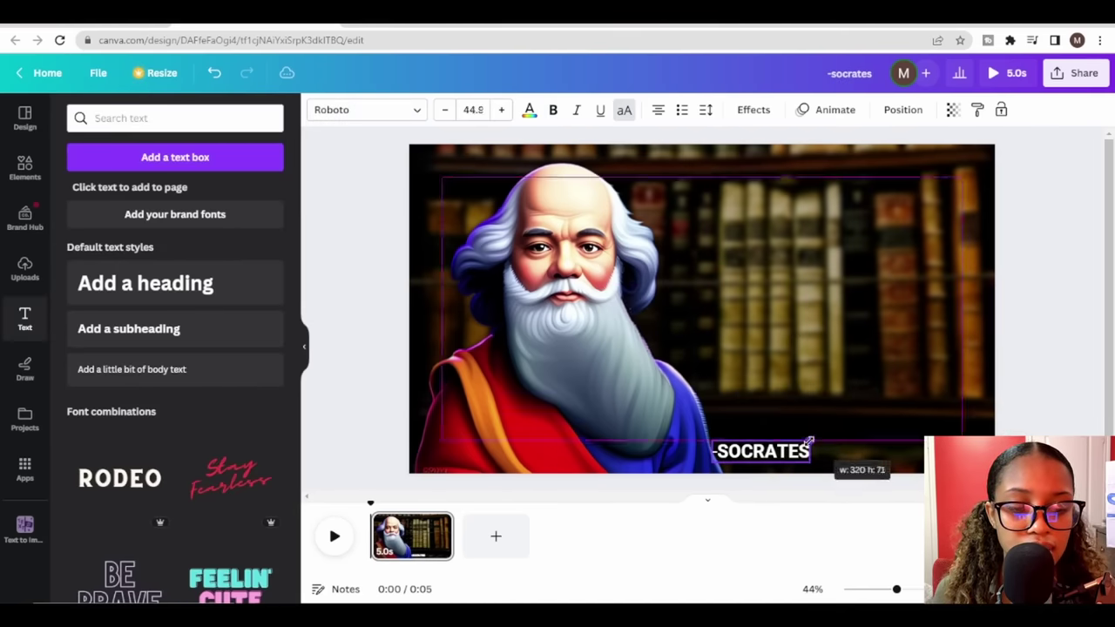
{"action": "left_click", "coordinate": [1079, 74]}
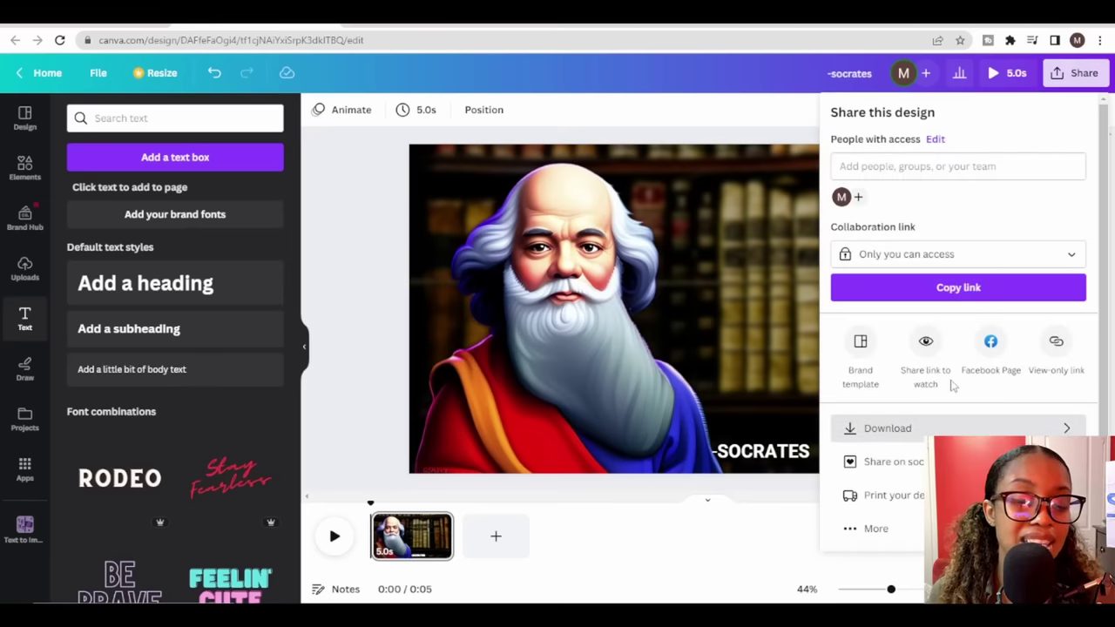
{"action": "left_click", "coordinate": [949, 428]}
{"action": "left_click", "coordinate": [1078, 169]}
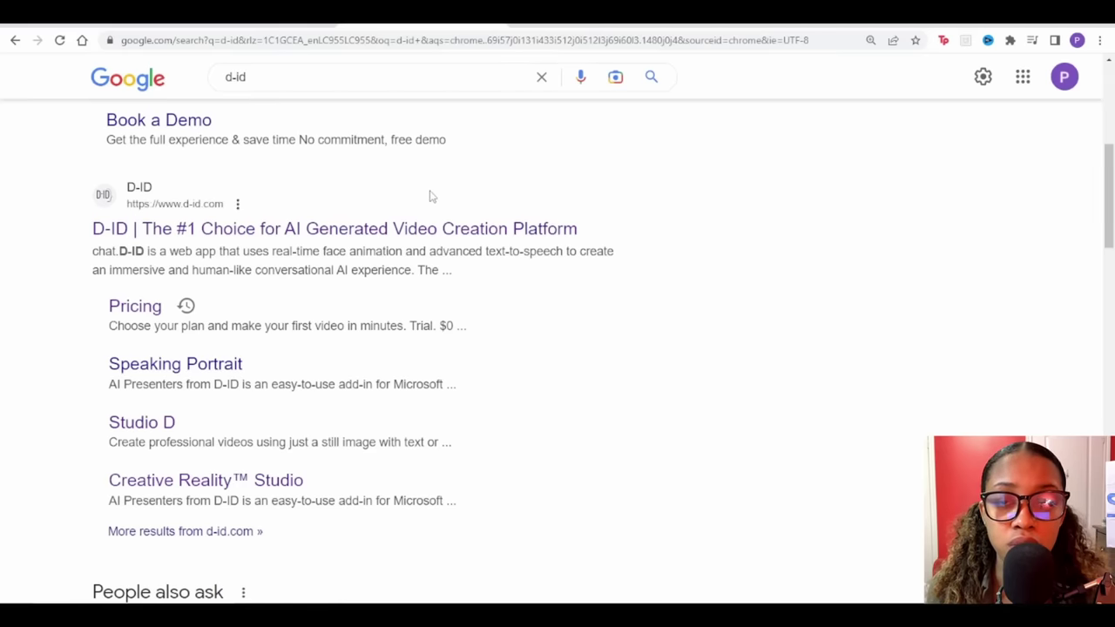
Open d-id.com from Google and start a new D-ID video with Try it now and Create Video.
{"action": "left_click", "coordinate": [267, 229]}
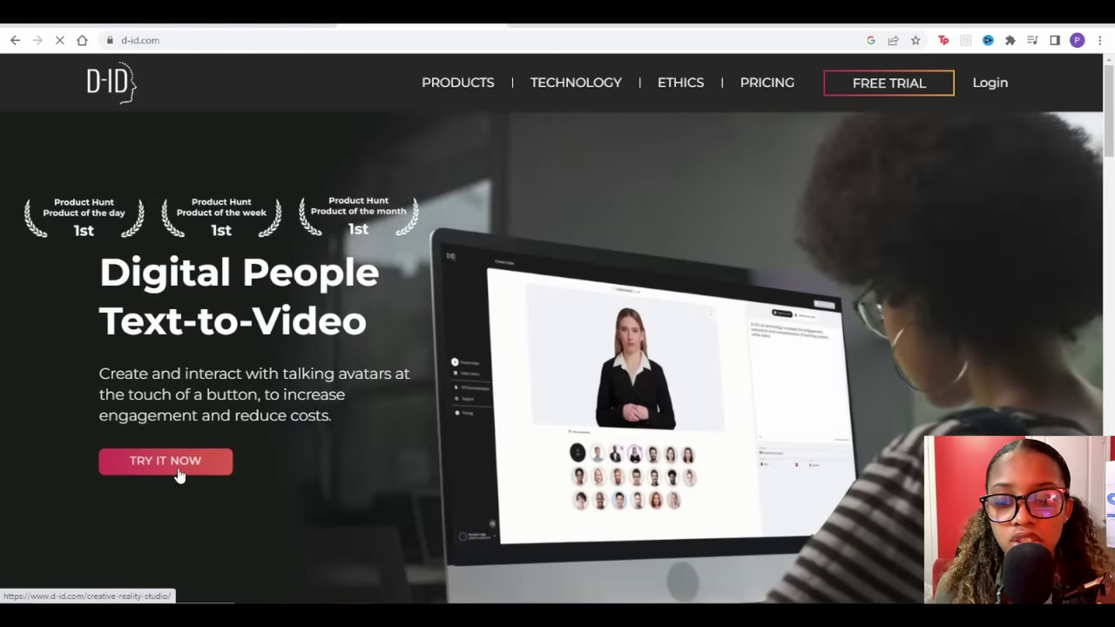
{"action": "left_click", "coordinate": [182, 471]}
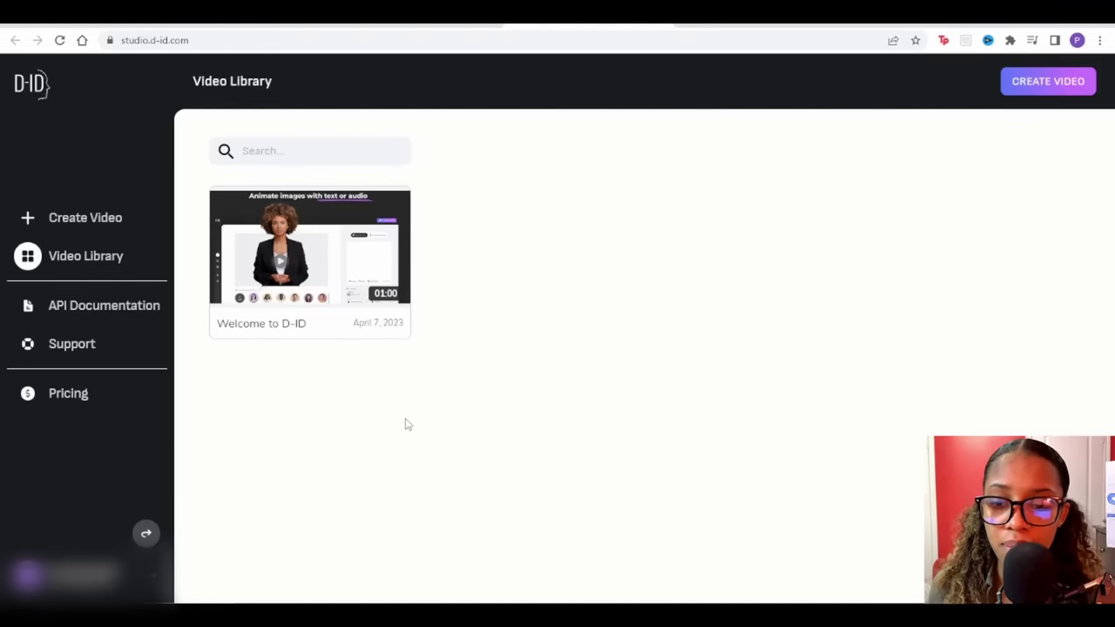
{"action": "left_click", "coordinate": [74, 224]}
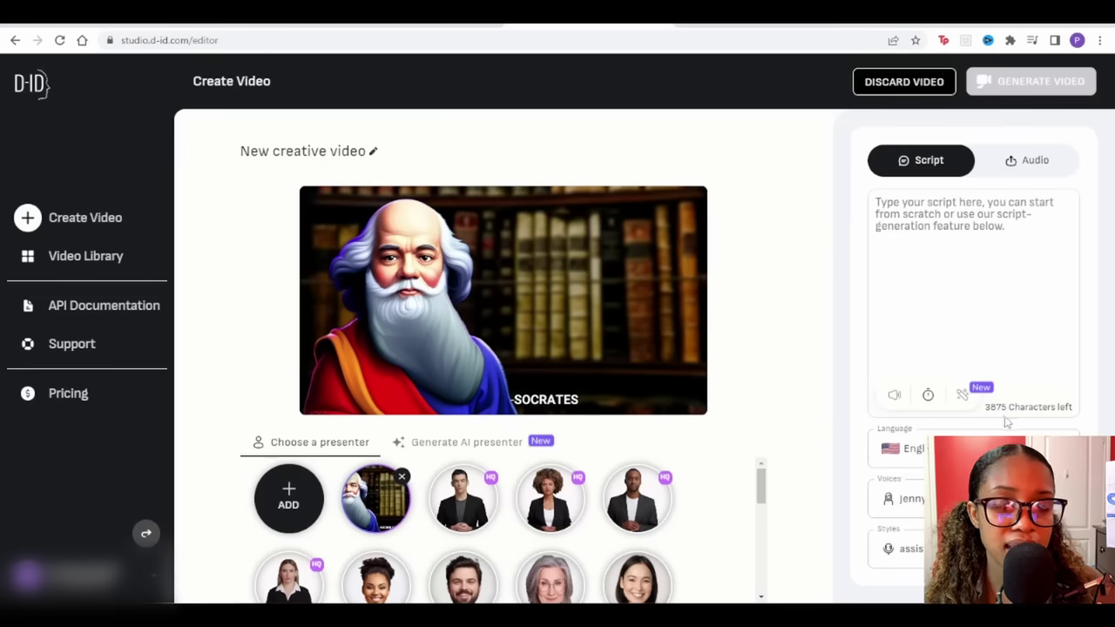
Drive Socrates with the uploaded voice recording and play the generated 1:43 video.
{"action": "left_click", "coordinate": [1028, 168]}
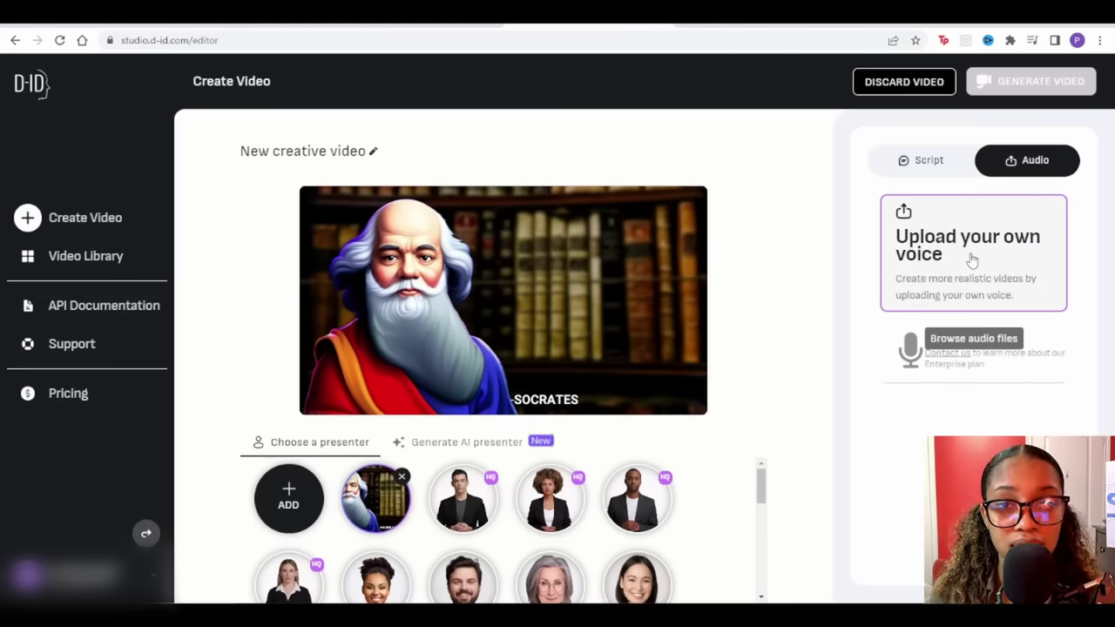
{"action": "left_click", "coordinate": [972, 261]}
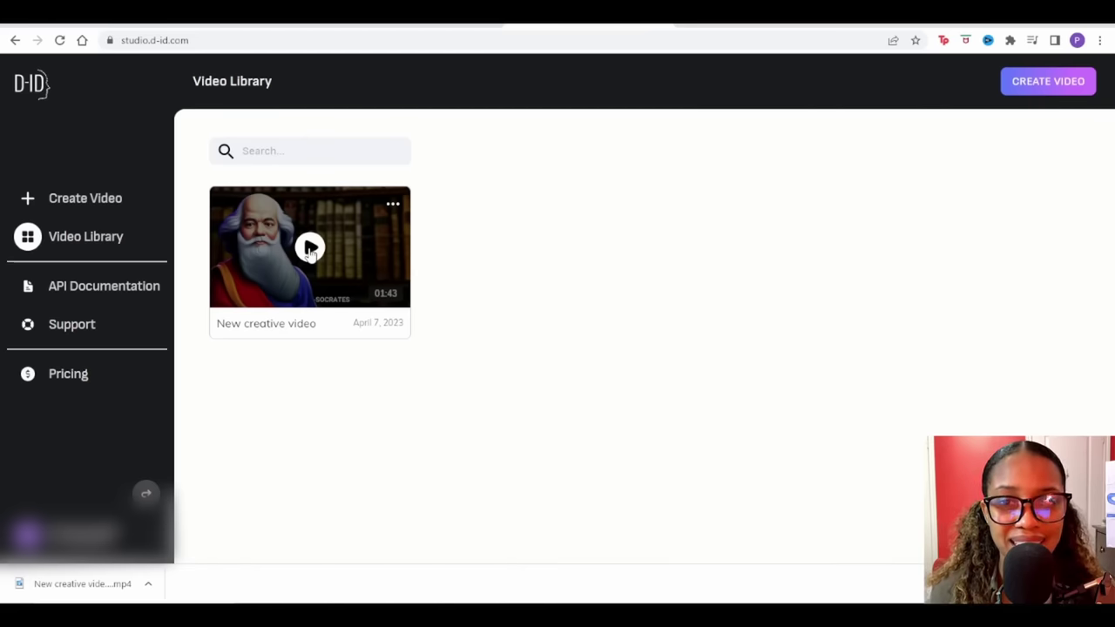
{"action": "left_click", "coordinate": [310, 249]}
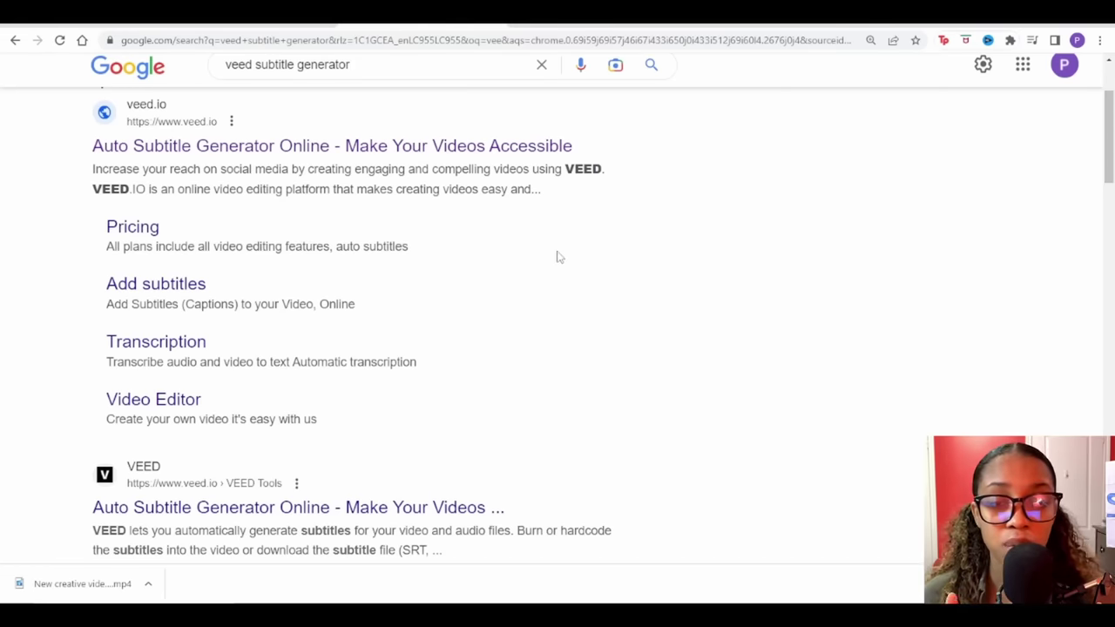
Create a VEED project with the Socrates video and show the subtitle options.
{"action": "left_click", "coordinate": [219, 148]}
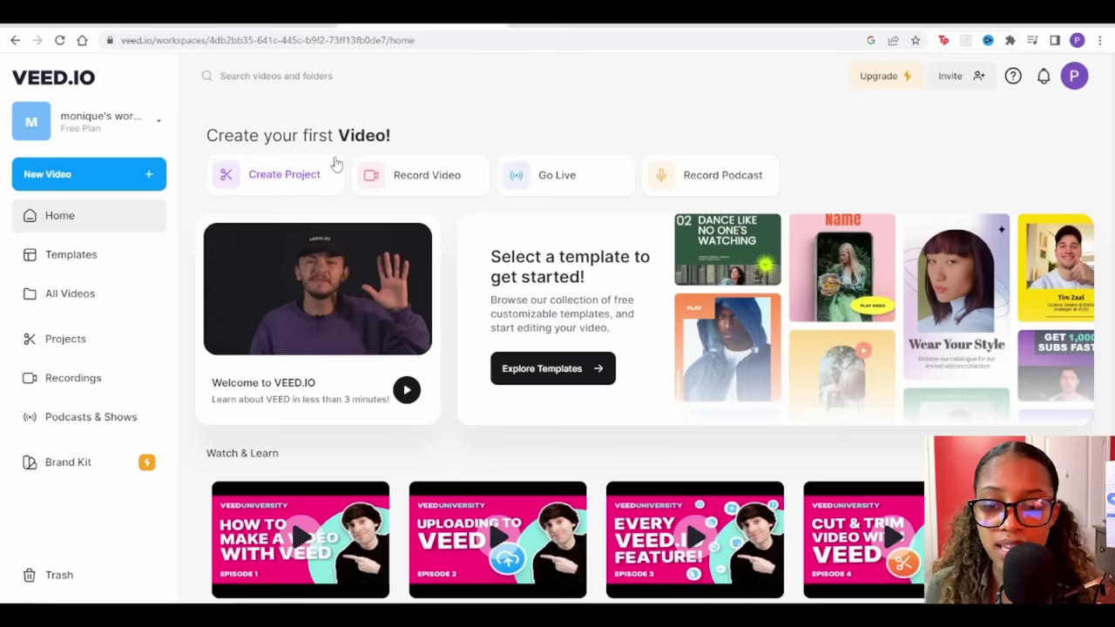
{"action": "left_click", "coordinate": [287, 177]}
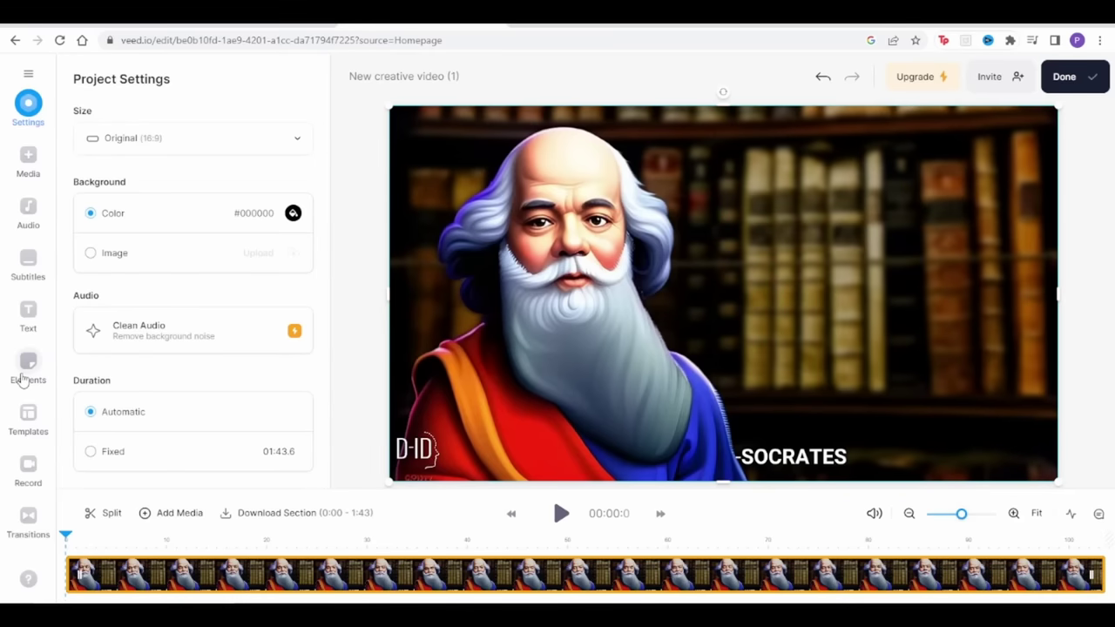
{"action": "left_click", "coordinate": [31, 266]}
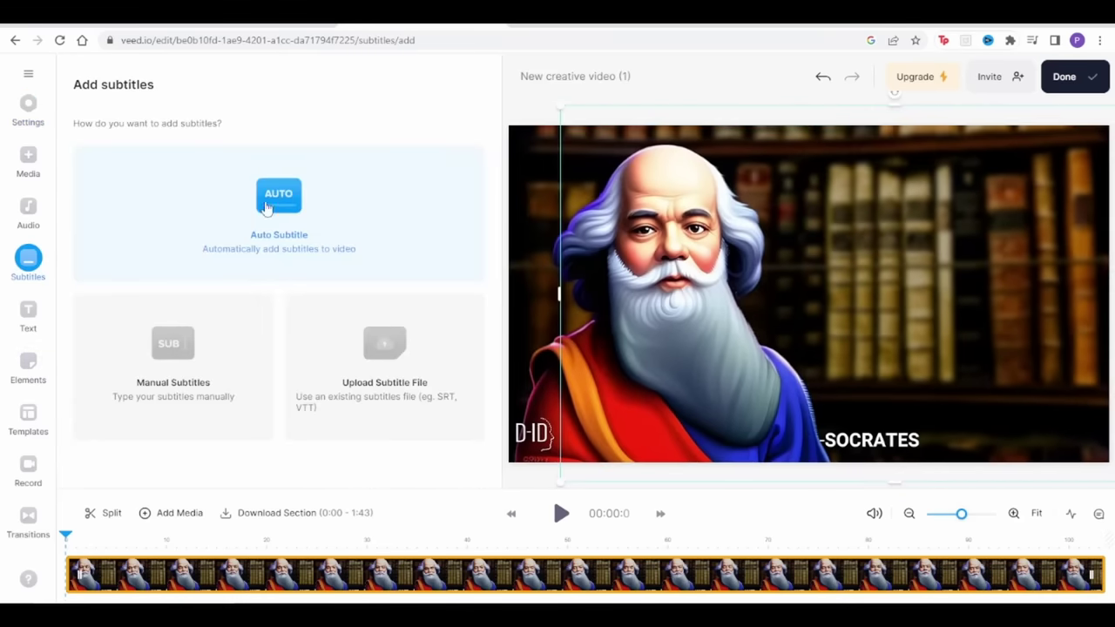
Auto-generate English subtitles, move them to the frame's upper right, and open Styles.
{"action": "left_click", "coordinate": [270, 206]}
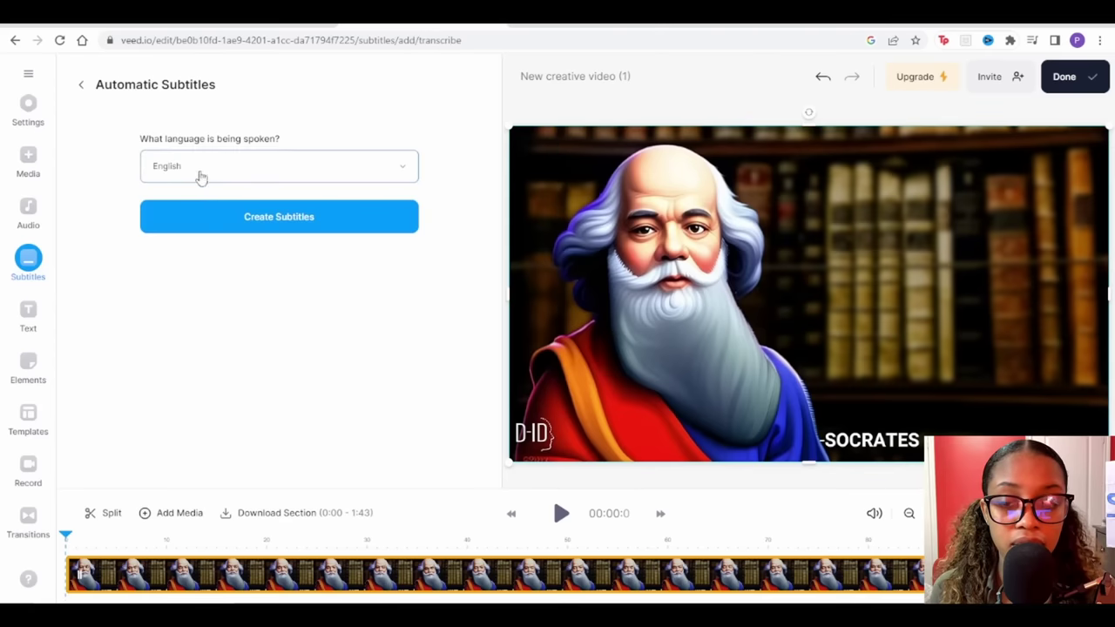
{"action": "left_click", "coordinate": [264, 225]}
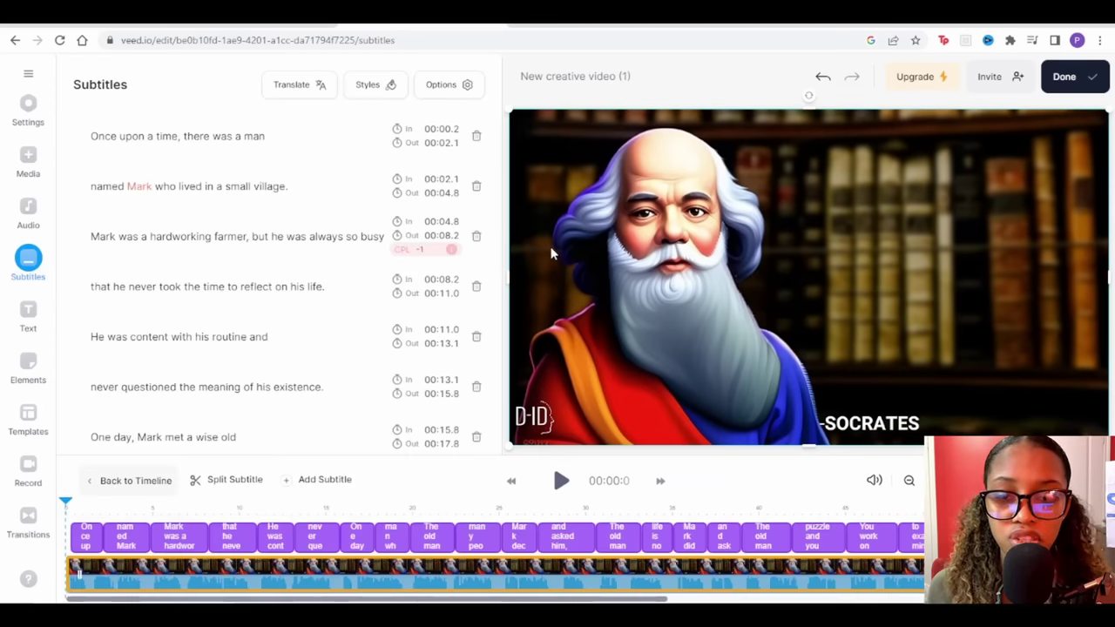
{"action": "left_click", "coordinate": [88, 544]}
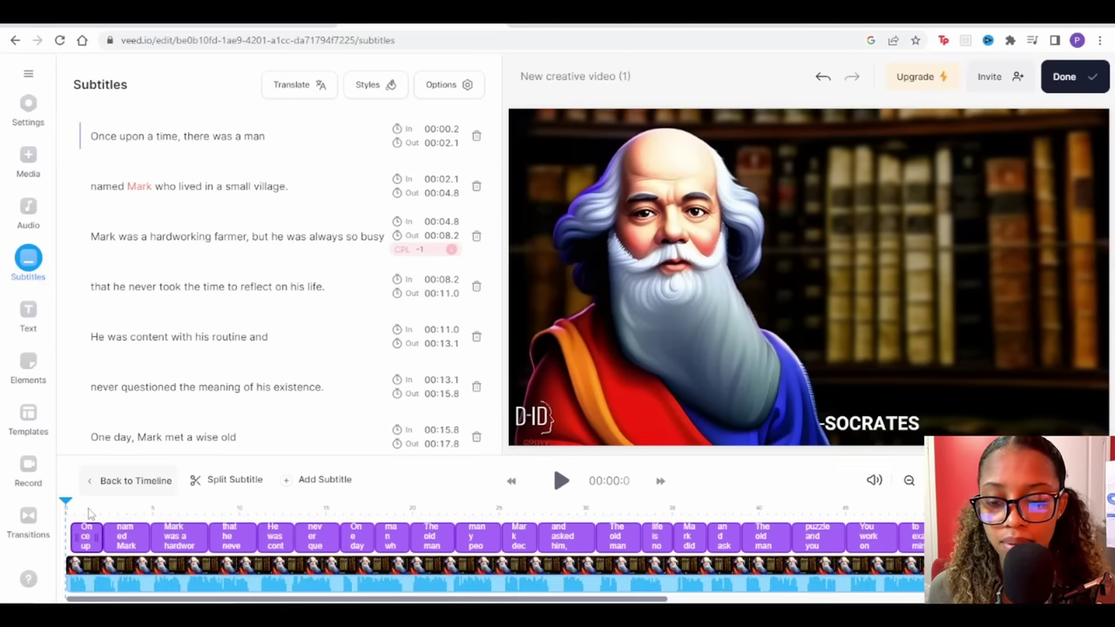
{"action": "left_click_drag", "start_coordinate": [72, 503], "coordinate": [88, 504]}
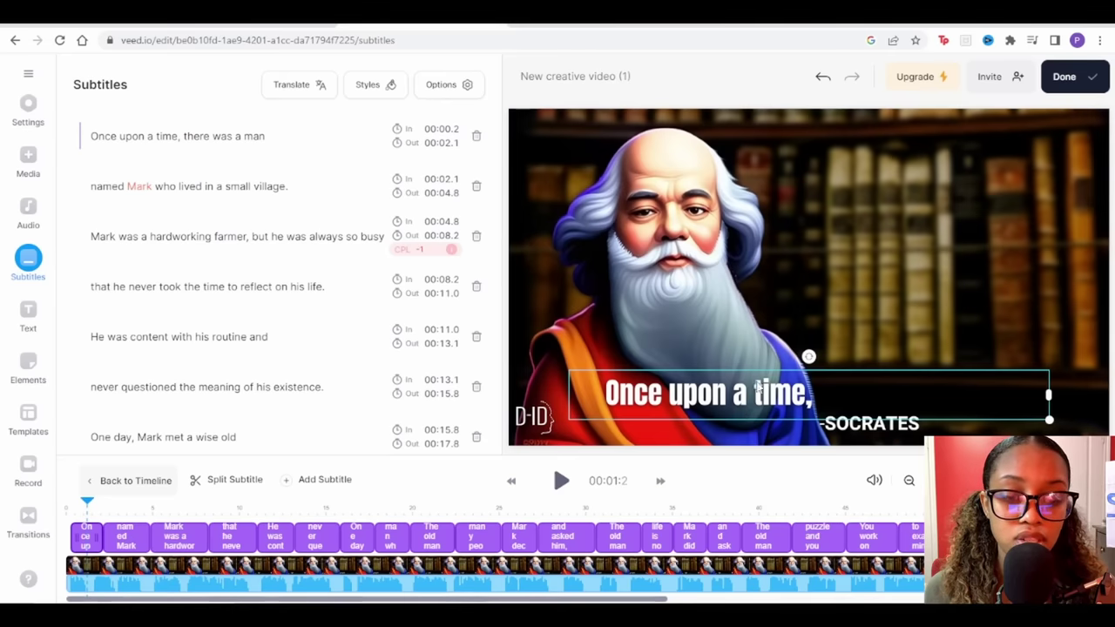
{"action": "left_click_drag", "start_coordinate": [756, 390], "coordinate": [902, 234]}
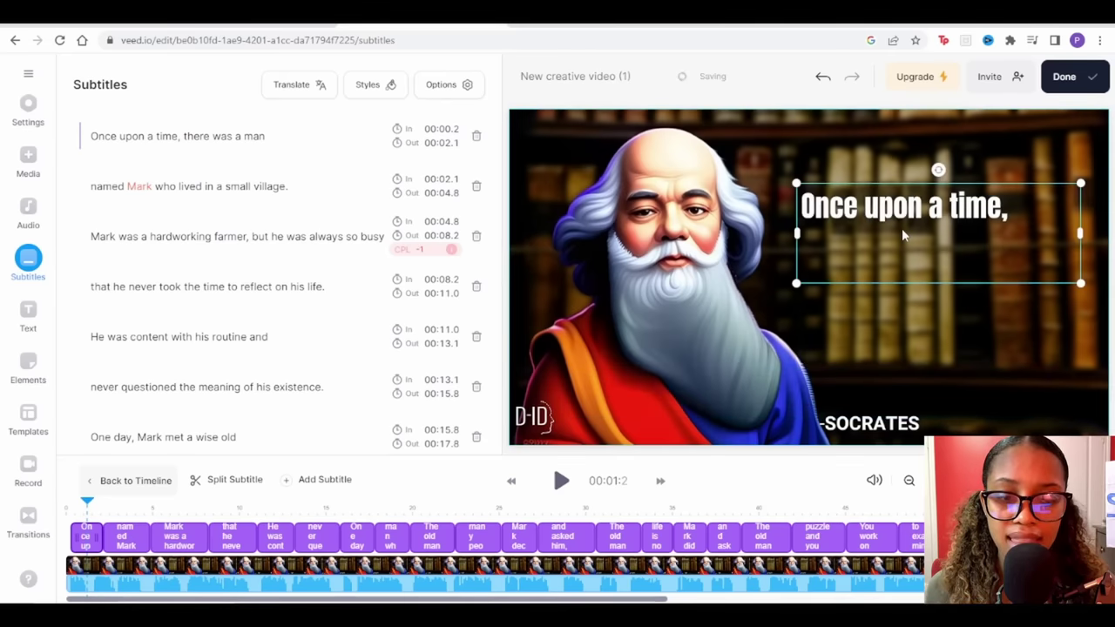
{"action": "left_click", "coordinate": [370, 85]}
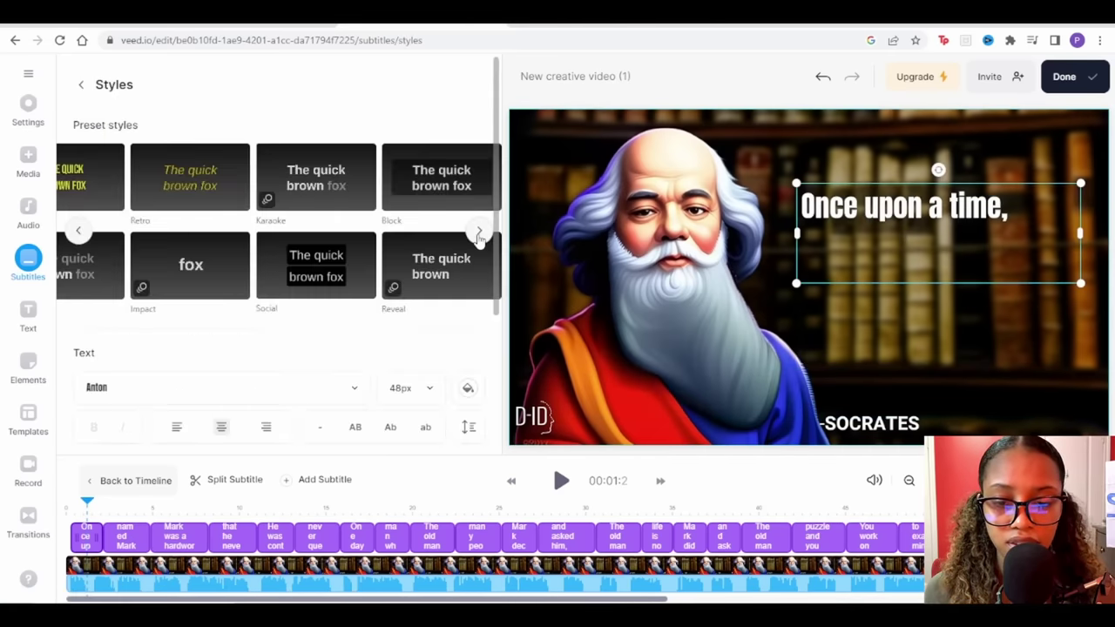
Confirm the subtitle effect stays set to Shadow.
{"action": "scroll", "coordinate": [252, 334], "scroll_direction": "down", "scroll_amount": 5}
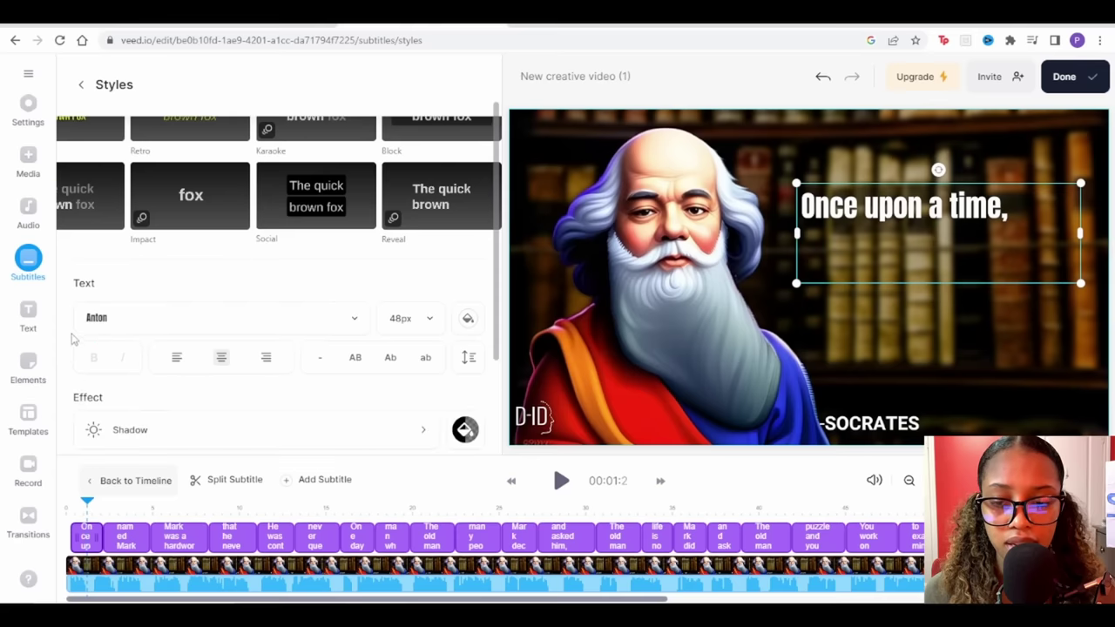
{"action": "left_click", "coordinate": [427, 294]}
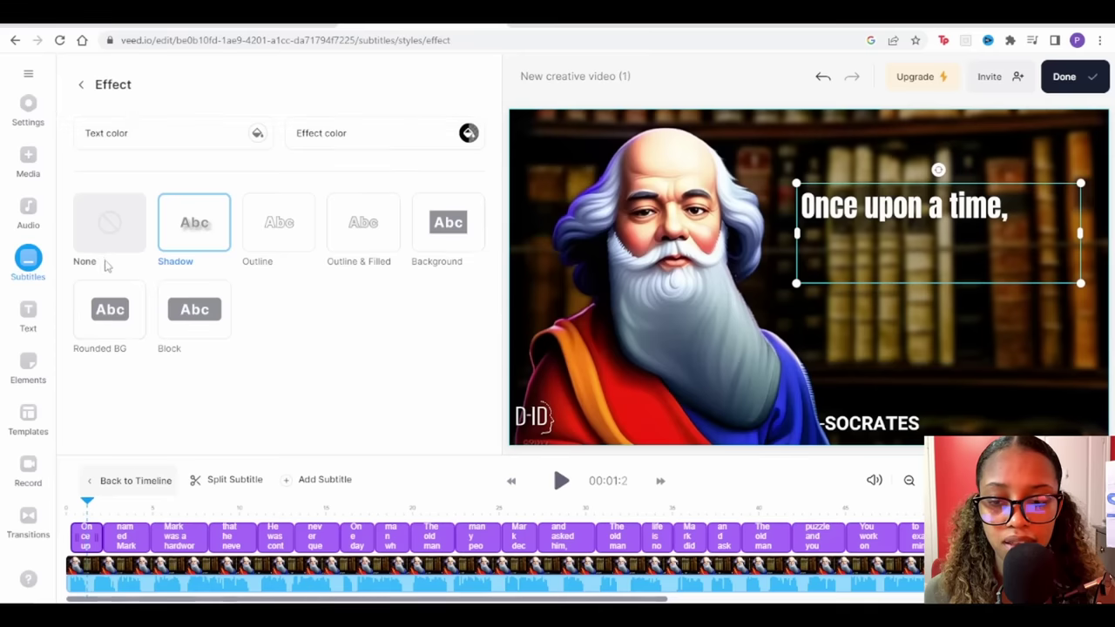
{"action": "left_click", "coordinate": [194, 222]}
{"action": "scroll", "coordinate": [134, 254], "scroll_direction": "up", "scroll_amount": 2}
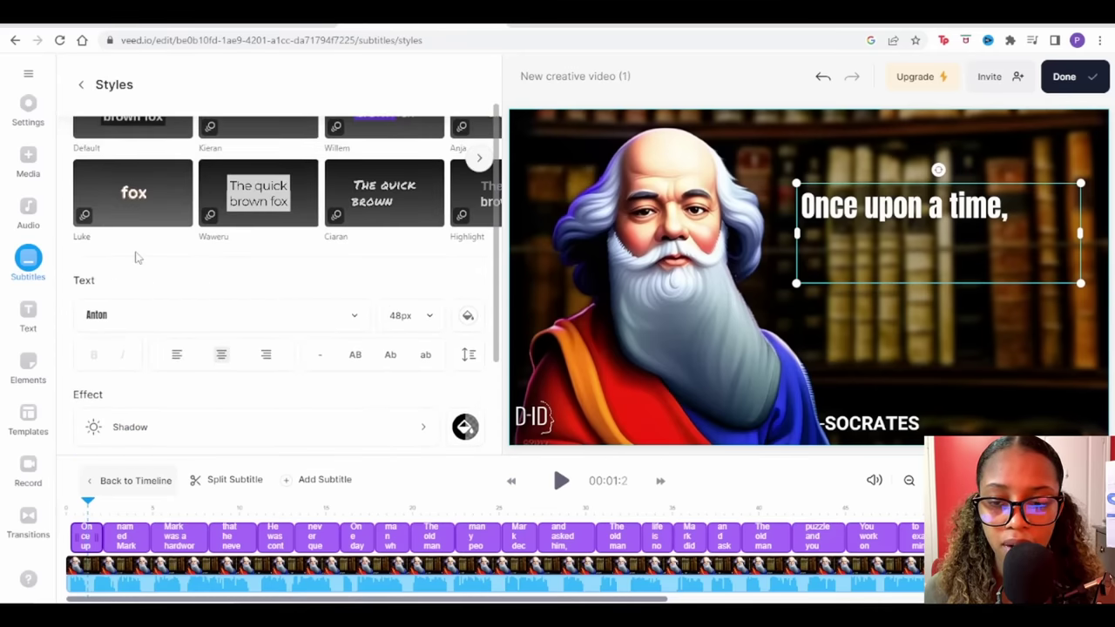
Make the subtitles all uppercase and preview the video from the start.
{"action": "left_click", "coordinate": [354, 357]}
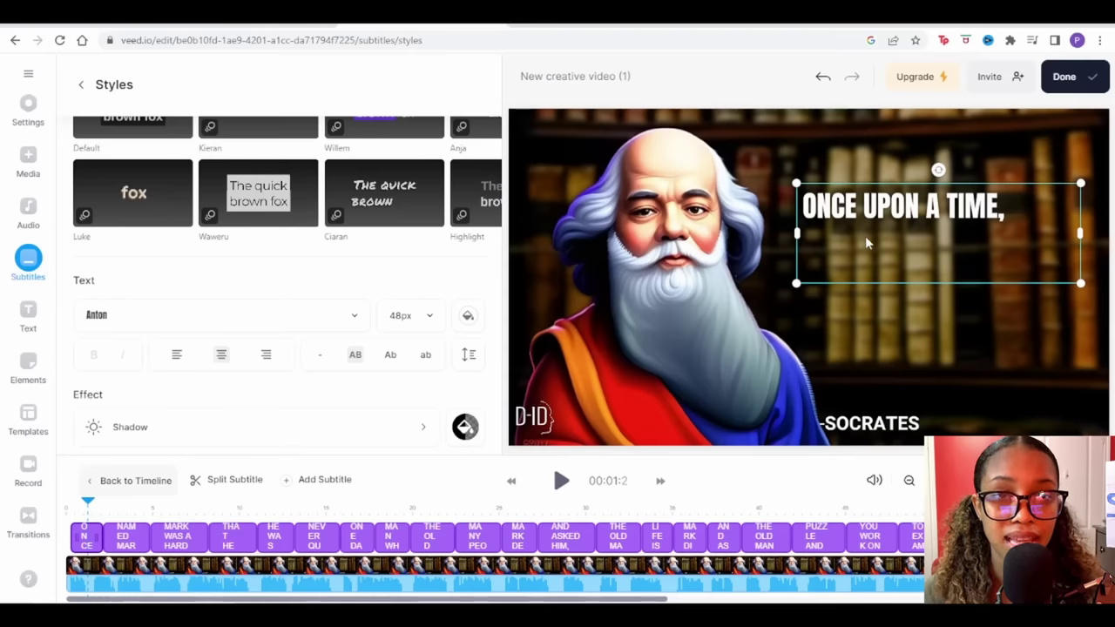
{"action": "left_click_drag", "start_coordinate": [80, 510], "coordinate": [51, 506]}
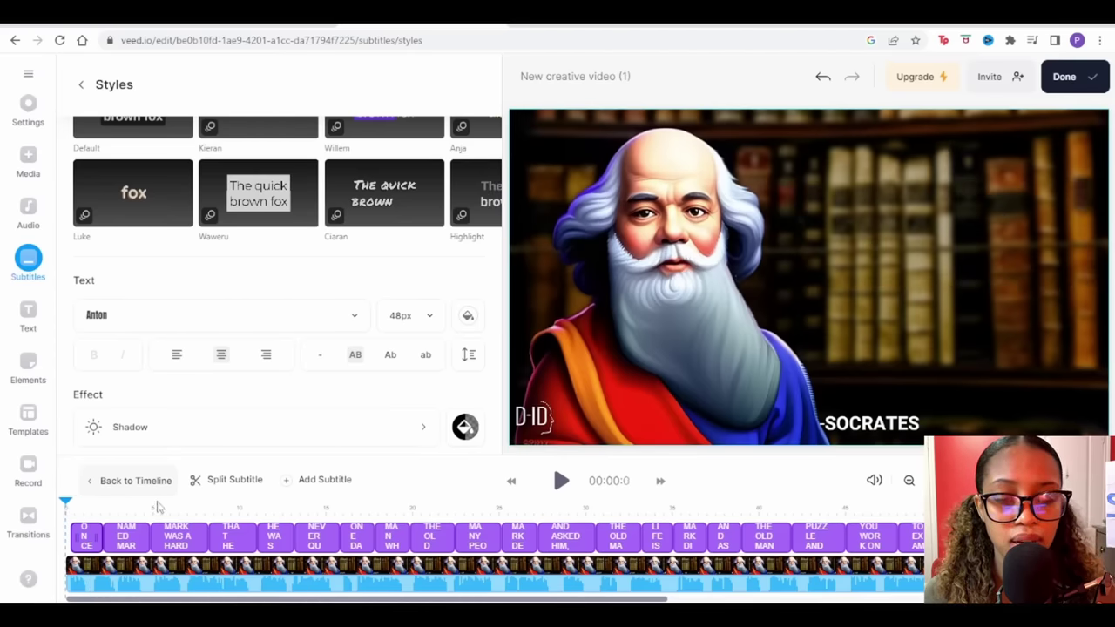
{"action": "key", "text": "space"}
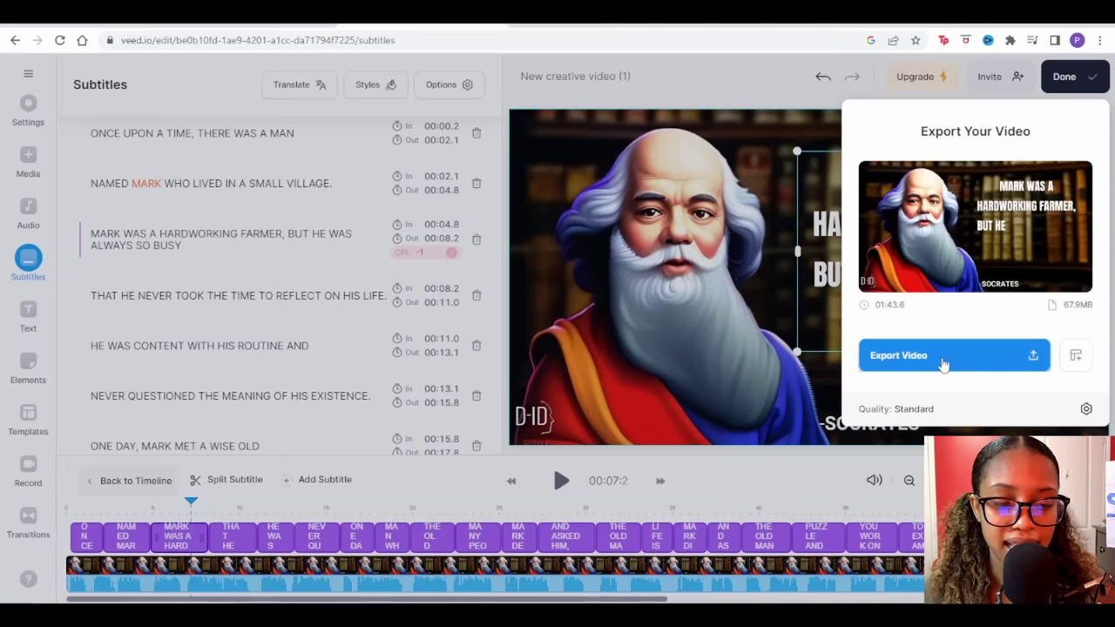
Export the subtitled Socrates video from VEED.IO and bring up its download options.
{"action": "left_click", "coordinate": [942, 361]}
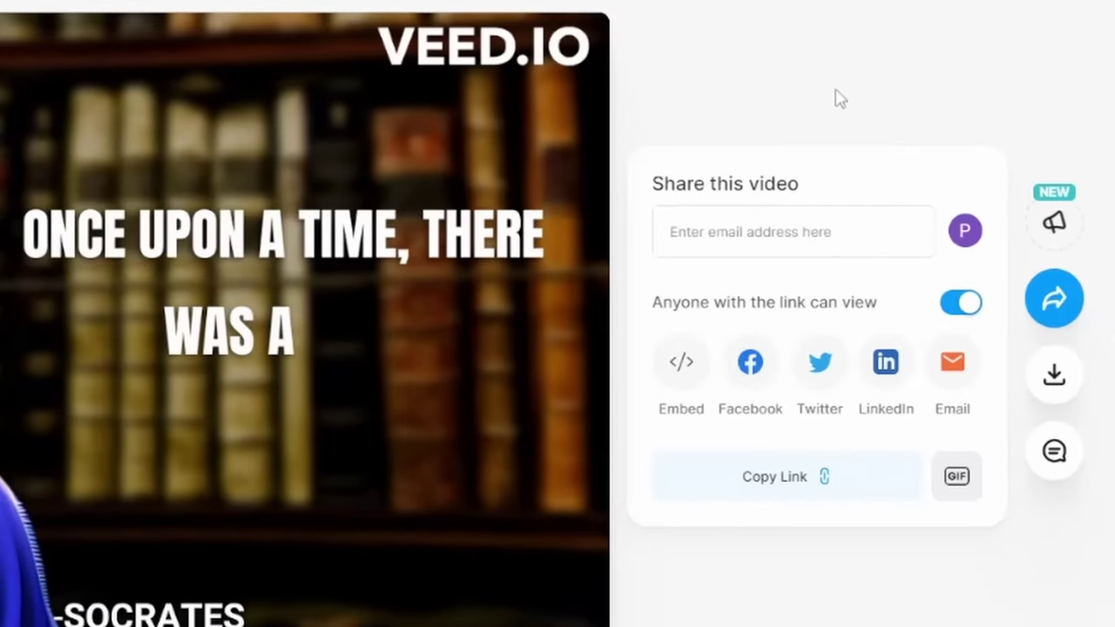
{"action": "left_click", "coordinate": [1060, 389]}
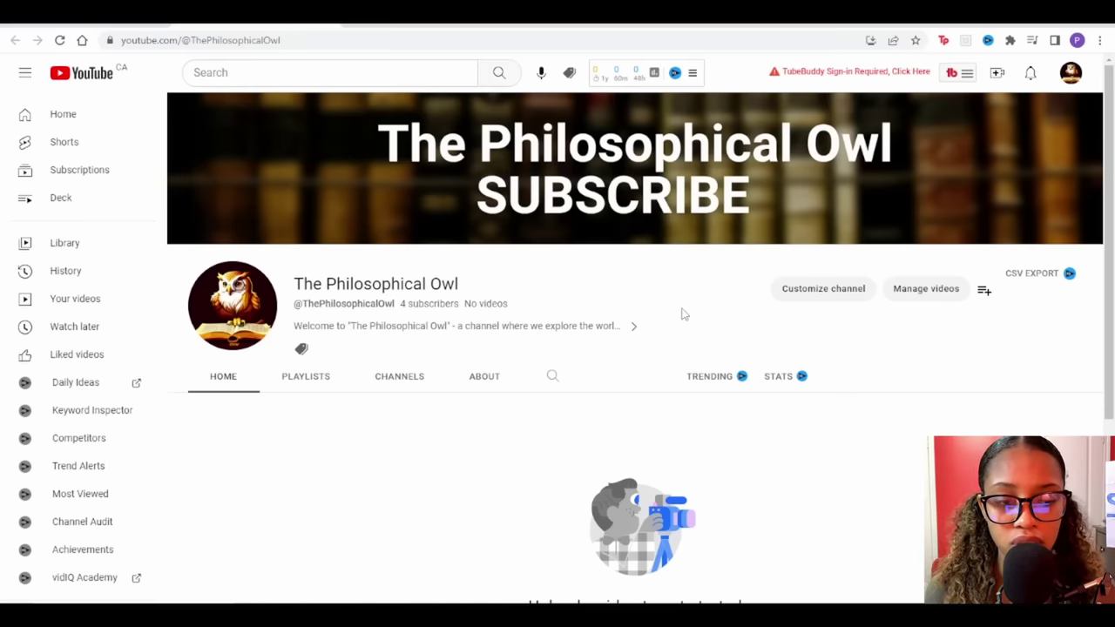
Upload 'New creative video (1) (1).mp4' to the YouTube channel and review the Details form.
{"action": "left_click", "coordinate": [997, 72]}
{"action": "left_click", "coordinate": [1051, 108]}
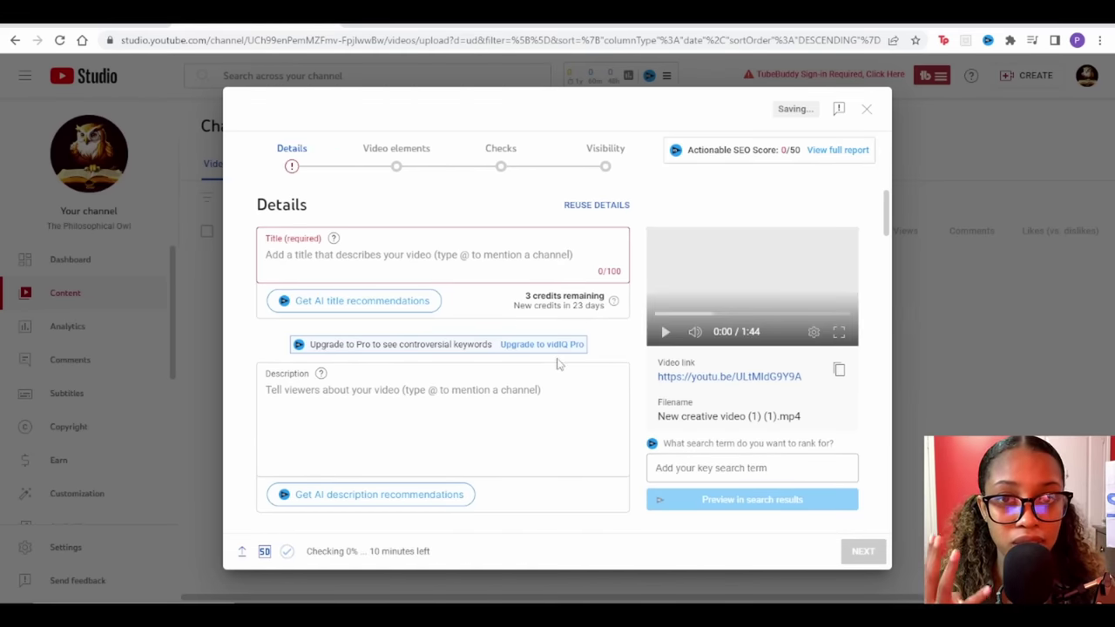
{"action": "scroll", "coordinate": [381, 355], "scroll_direction": "down", "scroll_amount": 1}
{"action": "scroll", "coordinate": [380, 355], "scroll_direction": "down", "scroll_amount": 3}
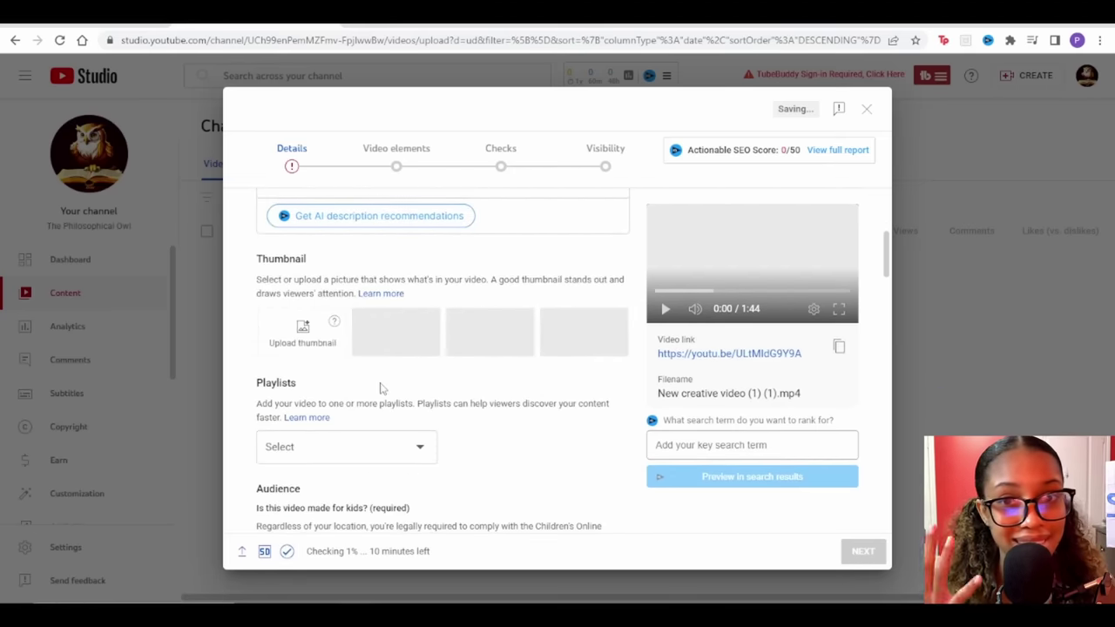
{"action": "scroll", "coordinate": [383, 390], "scroll_direction": "up", "scroll_amount": 4}
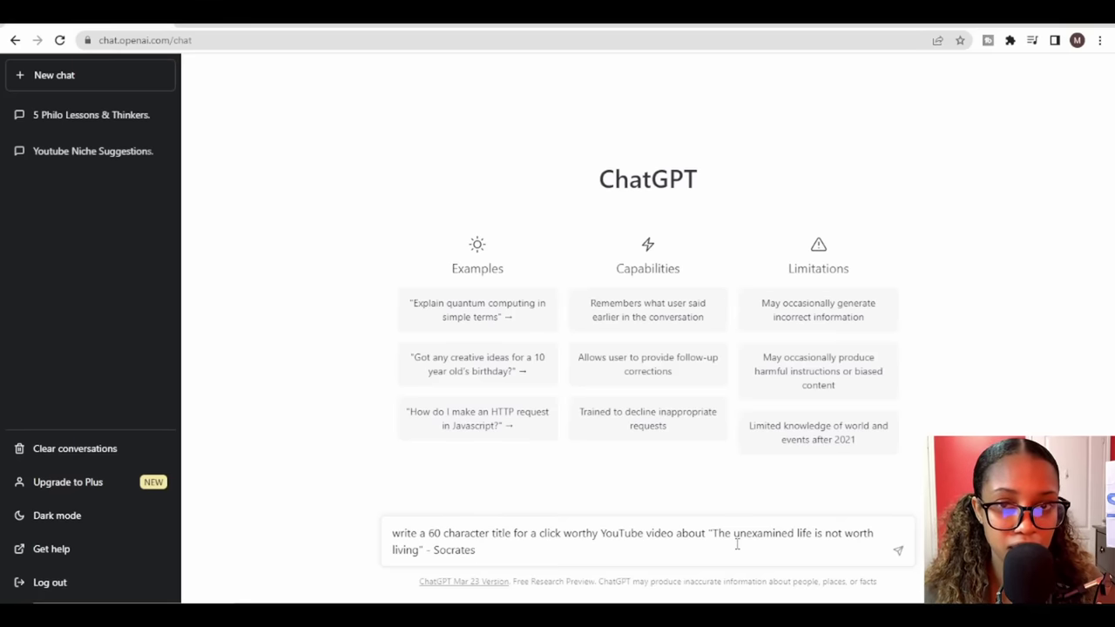
Set the video title to ChatGPT's 'Socrates' Shocking Truth: Is Your Life Worth Living?'.
{"action": "key", "text": "Return"}
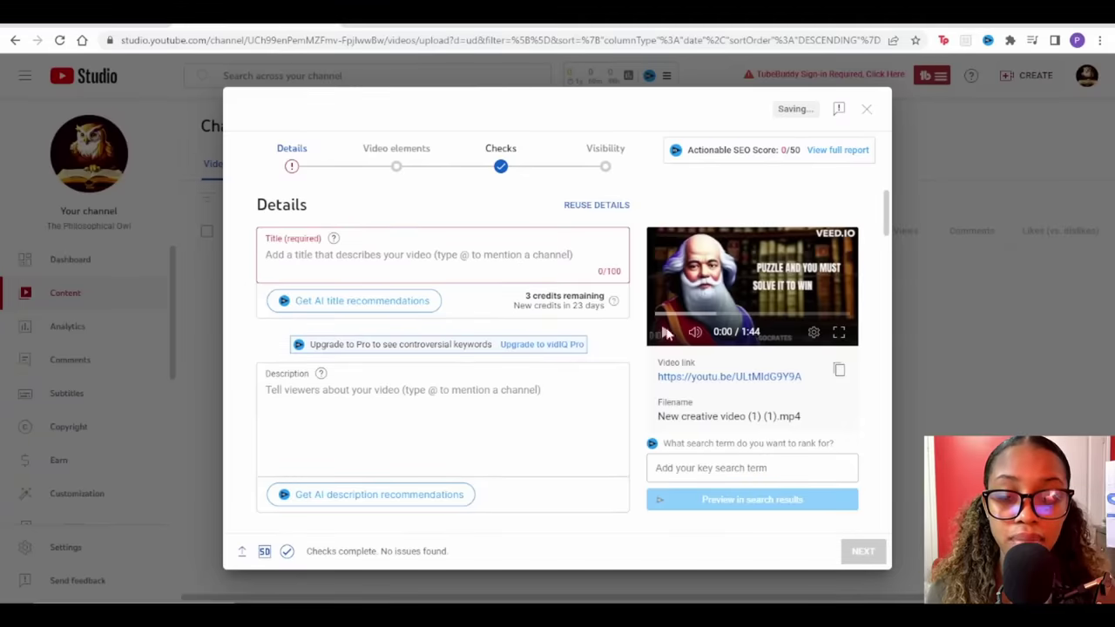
{"action": "left_click", "coordinate": [398, 255]}
{"action": "type", "text": "Socrates' Shocking Truth: Is Your Life Worth Living?"}
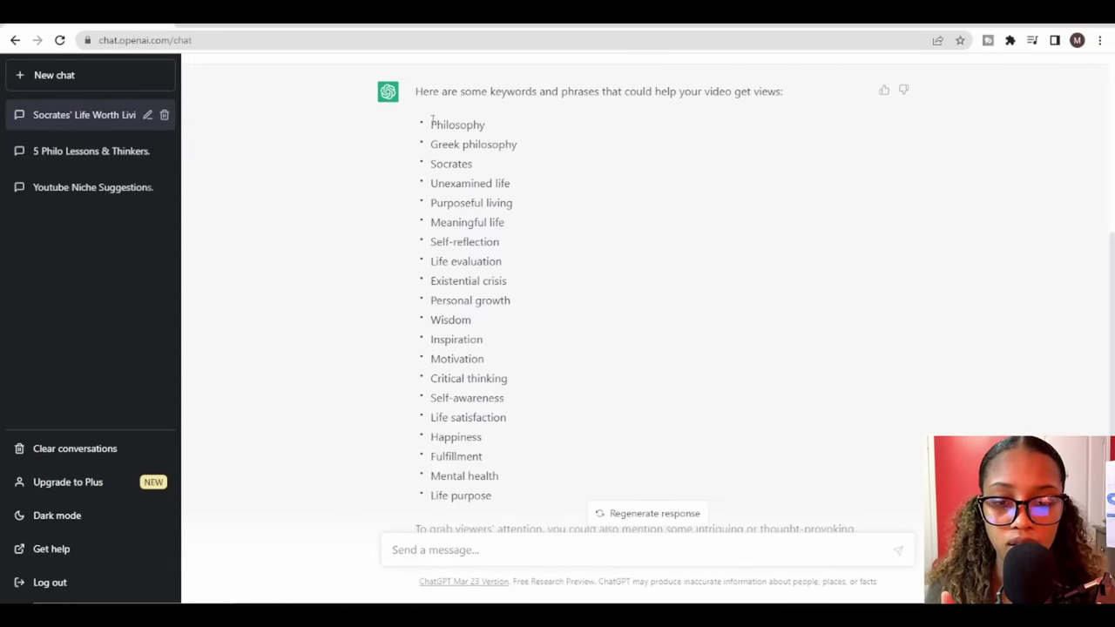
Add ChatGPT's generated keyword list as the video's tags.
{"action": "left_click_drag", "start_coordinate": [429, 120], "coordinate": [518, 498]}
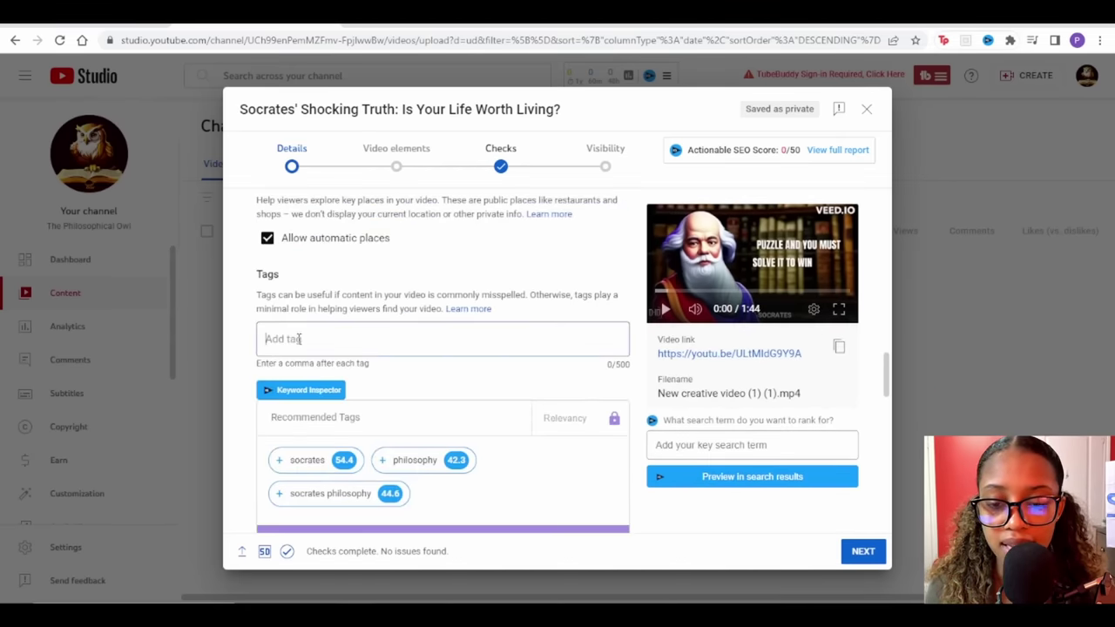
{"action": "key", "text": "ctrl+v"}
{"action": "scroll", "coordinate": [496, 380], "scroll_direction": "up", "scroll_amount": 10}
{"action": "scroll", "coordinate": [543, 416], "scroll_direction": "up", "scroll_amount": 5}
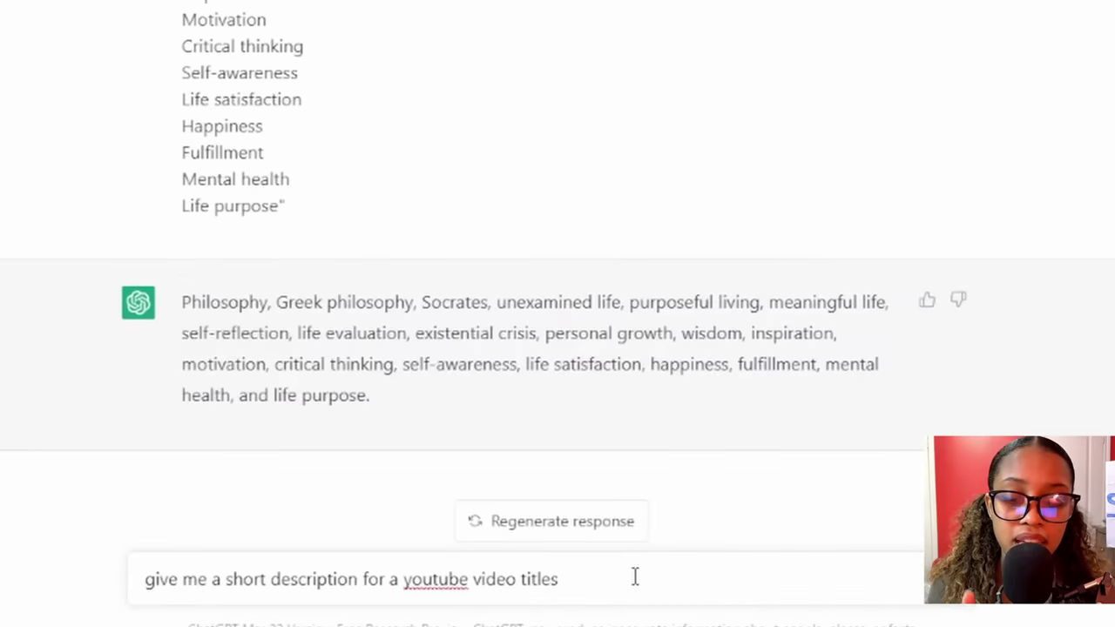
Get a ChatGPT description for the video title and select the answer.
{"action": "key", "text": "BackSpace"}
{"action": "type", "text": "d"}
{"action": "type", "text": "\"Socrates' Shocking Truth: Is Your Life Worth Living?\""}
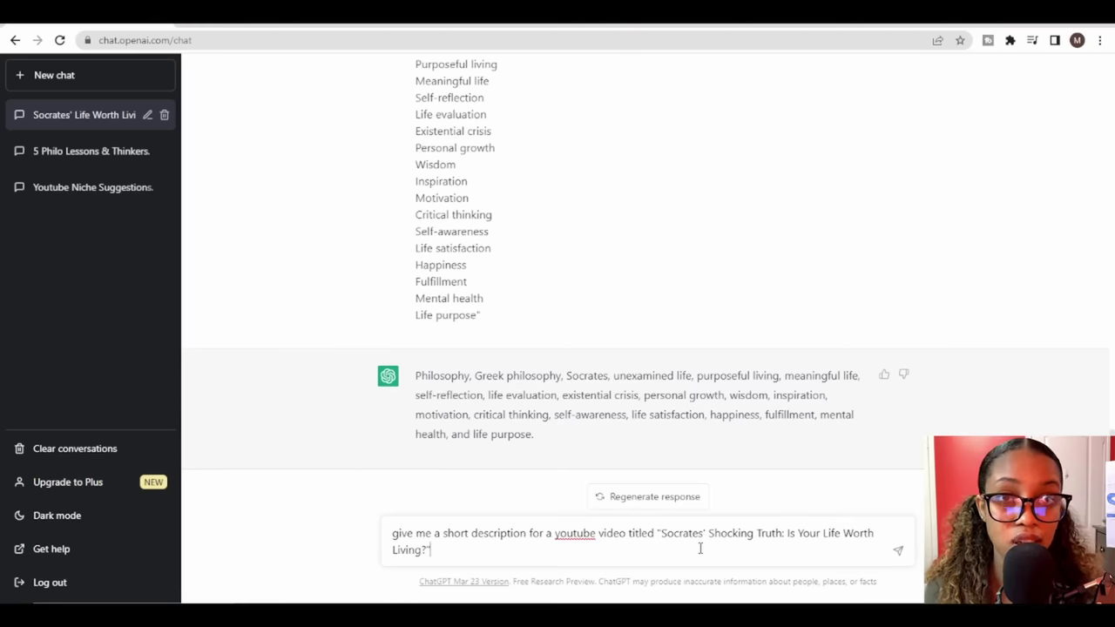
{"action": "key", "text": "Return"}
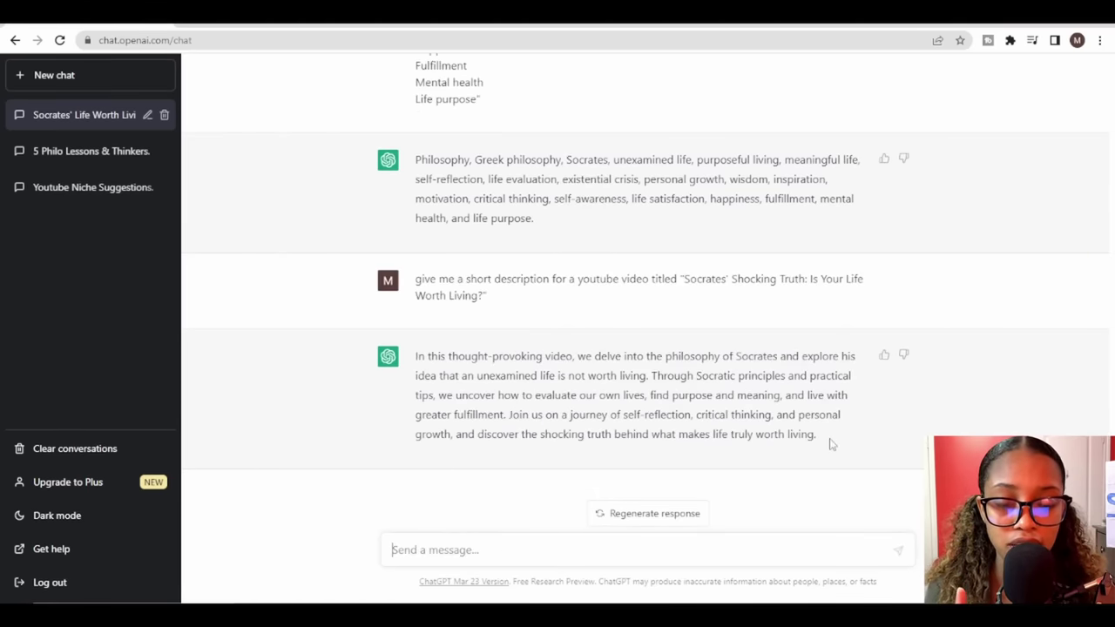
{"action": "left_click_drag", "start_coordinate": [828, 444], "coordinate": [414, 357]}
{"action": "key", "text": "ctrl+c"}
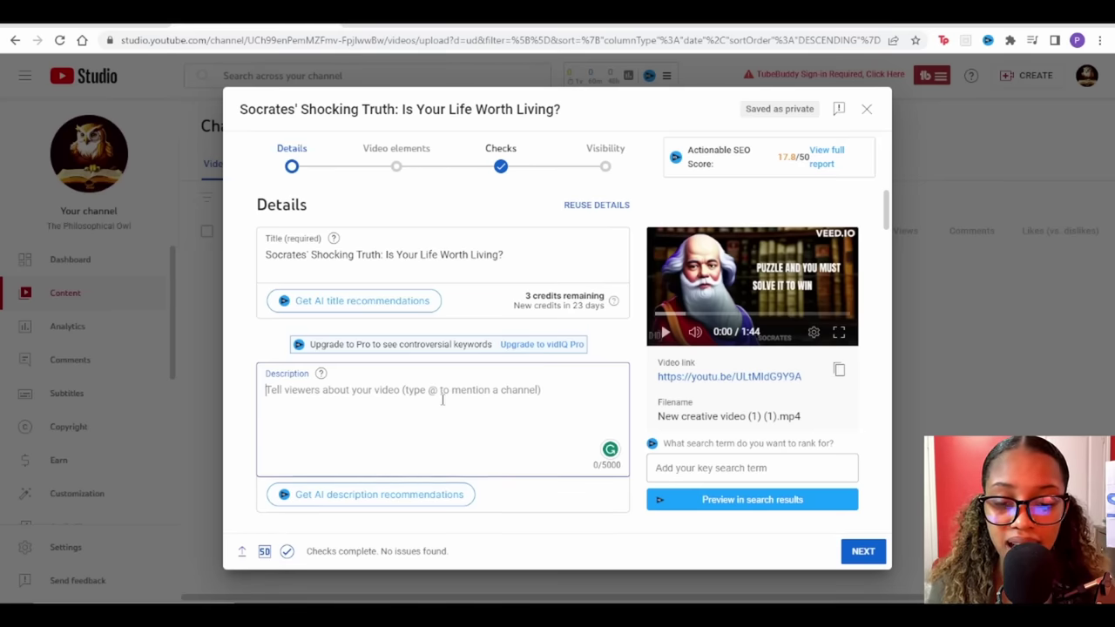
Add the ChatGPT description to the video details and publish the video publicly.
{"action": "left_click", "coordinate": [442, 400]}
{"action": "key", "text": "ctrl+v"}
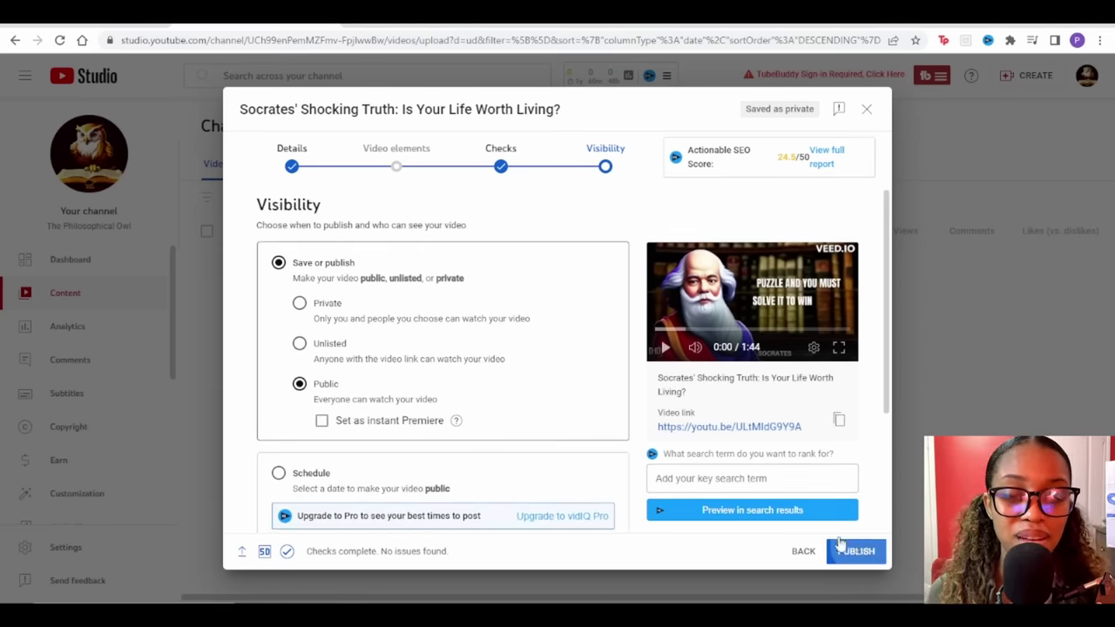
{"action": "left_click", "coordinate": [853, 550]}
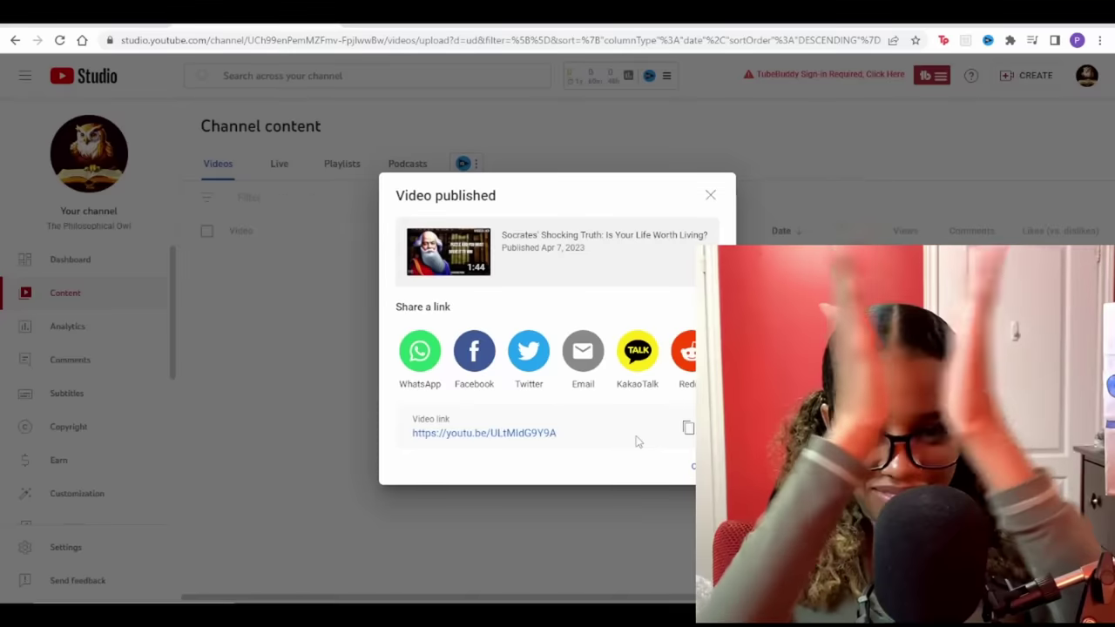